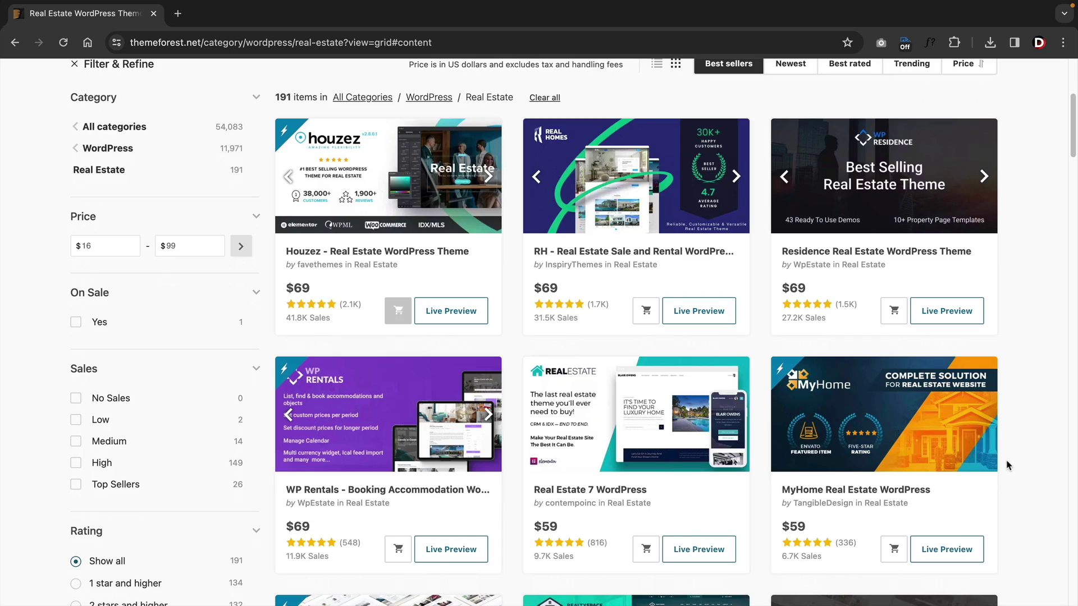
# Open the Houzez – Real Estate theme page on ThemeForest and browse its live demo layouts.
pyautogui.click(390, 196)
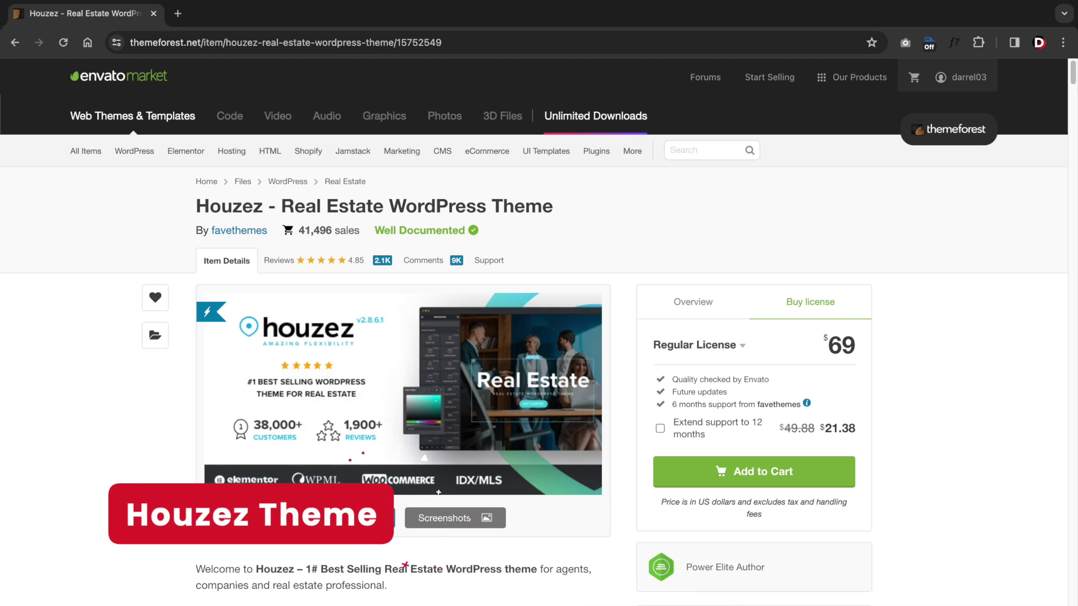
pyautogui.middleClick(1049, 283)
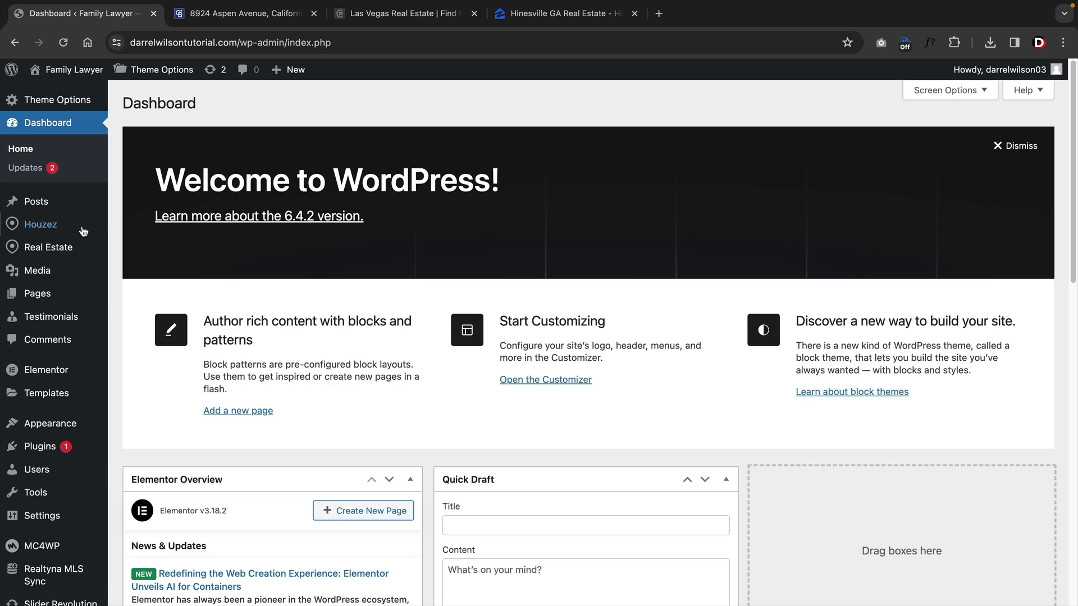
pyautogui.moveTo(73, 229)
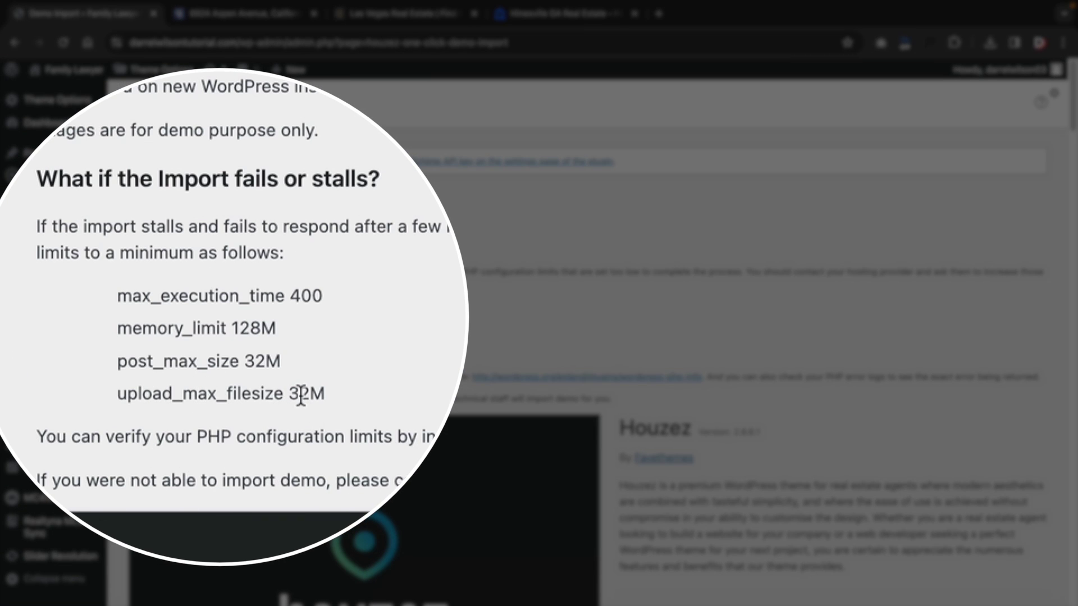
# Check the recommended PHP limits, then find and import the Houzez26 demo.
pyautogui.moveTo(319, 376); pyautogui.dragTo(115, 288)
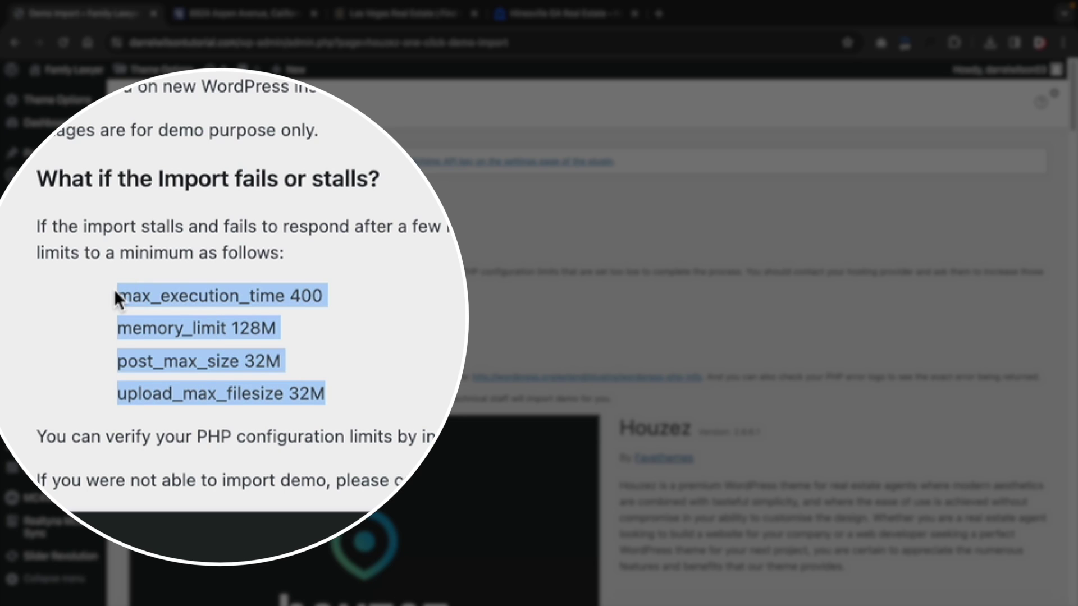
pyautogui.click(115, 291)
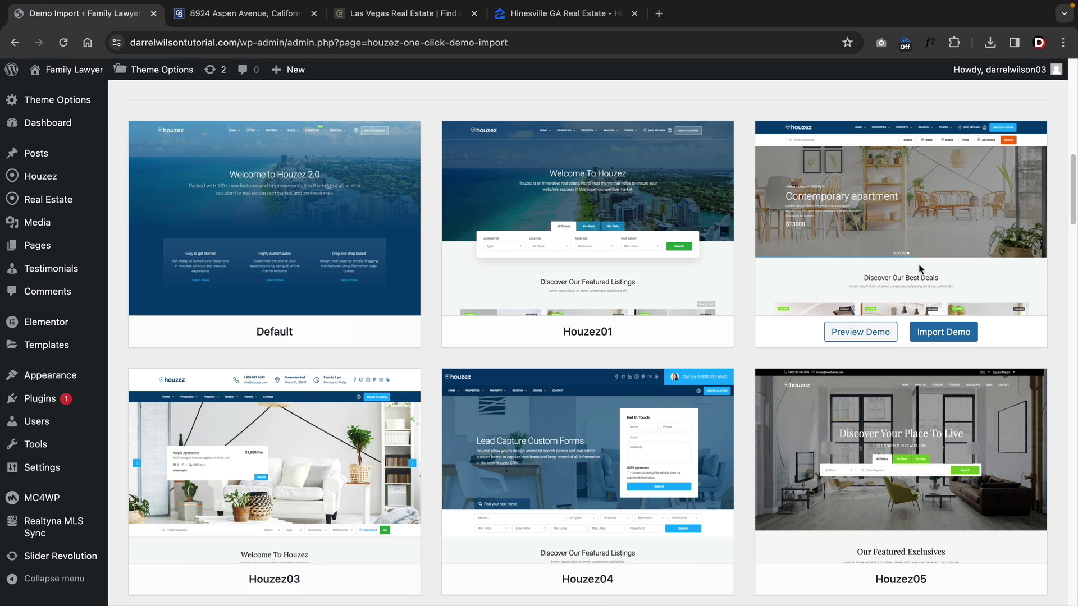
pyautogui.scroll(-3, 918, 271)
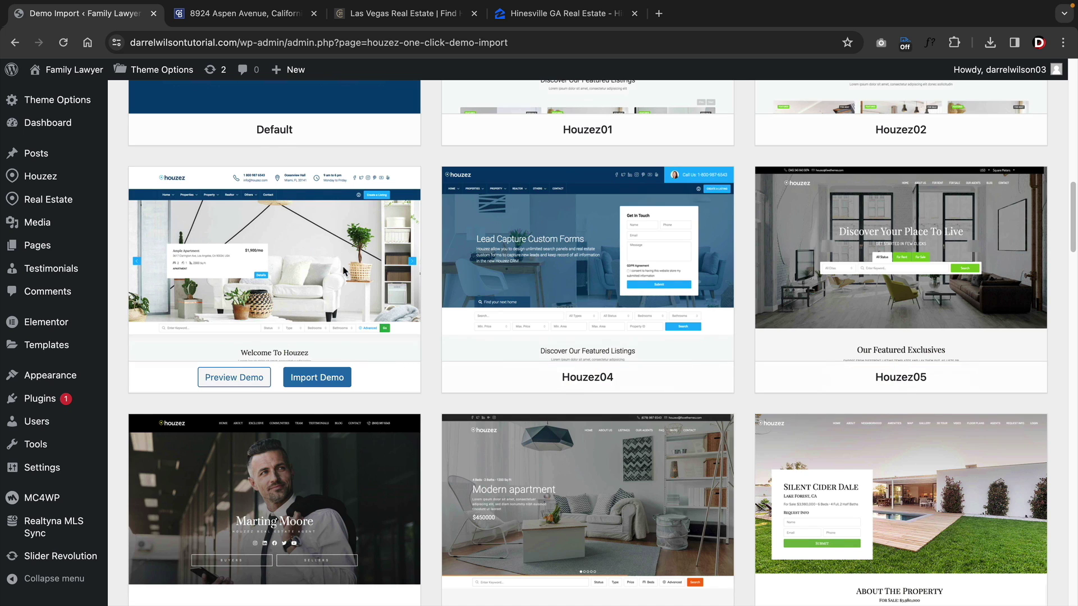
pyautogui.scroll(-1, 344, 271)
pyautogui.scroll(-2, 345, 271)
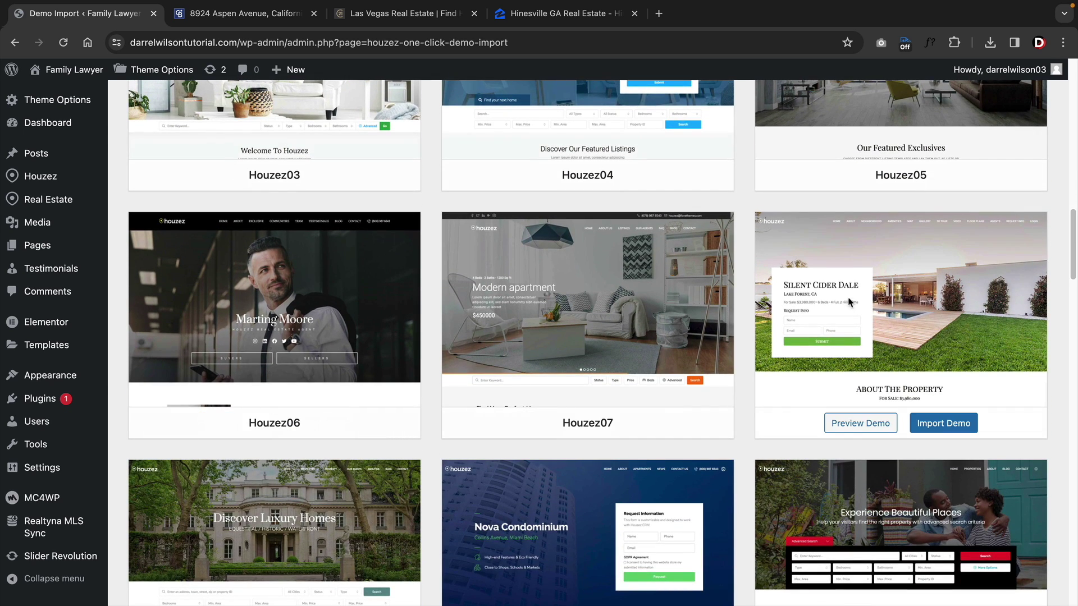
pyautogui.scroll(-2, 862, 302)
pyautogui.scroll(-2, 861, 302)
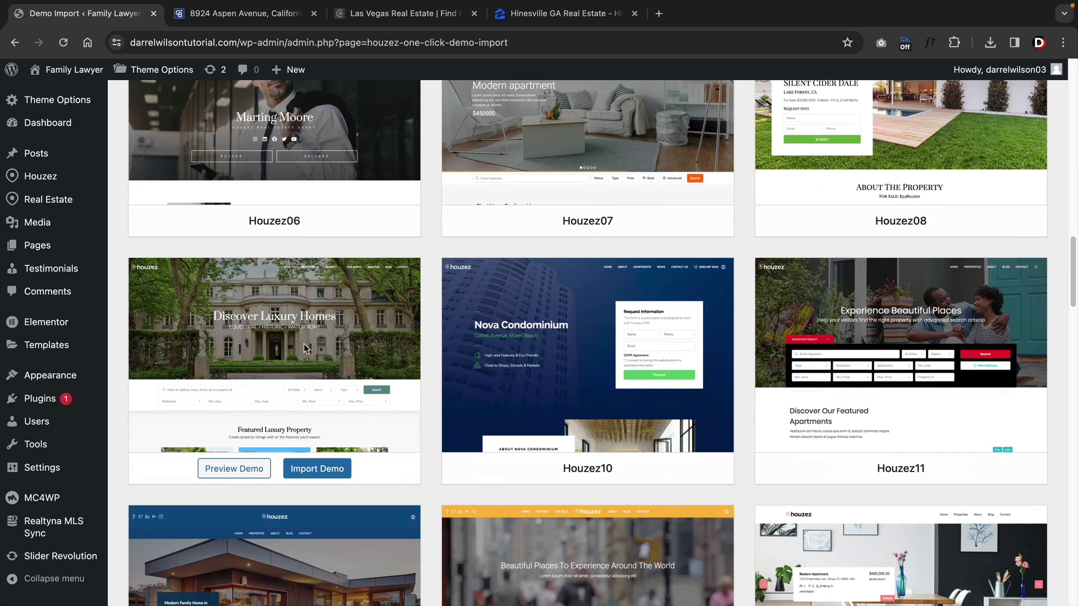
pyautogui.scroll(-2, 302, 344)
pyautogui.scroll(-1, 301, 349)
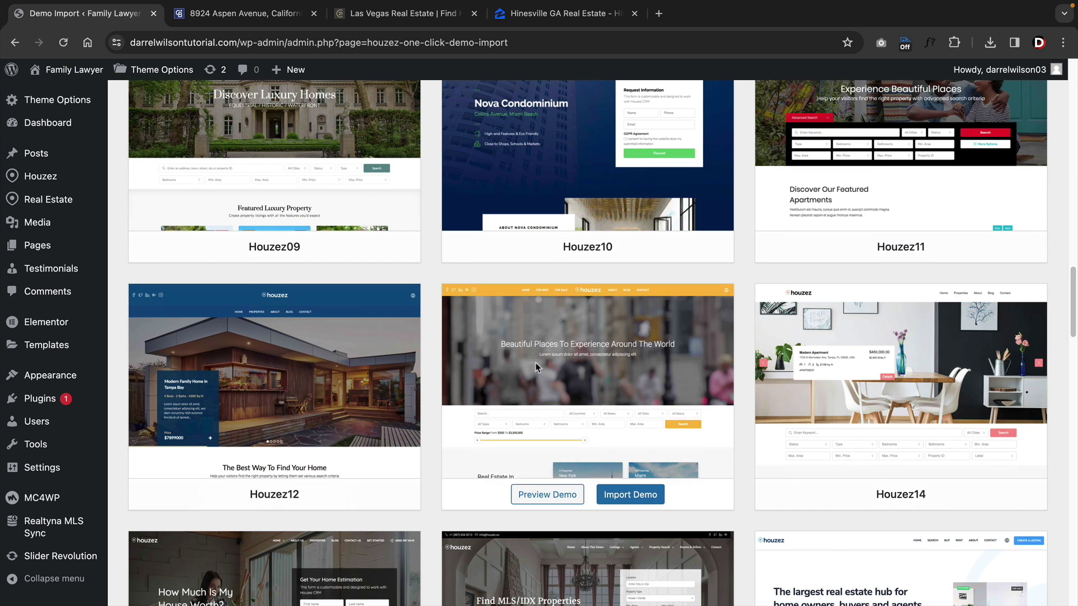
pyautogui.scroll(-3, 829, 365)
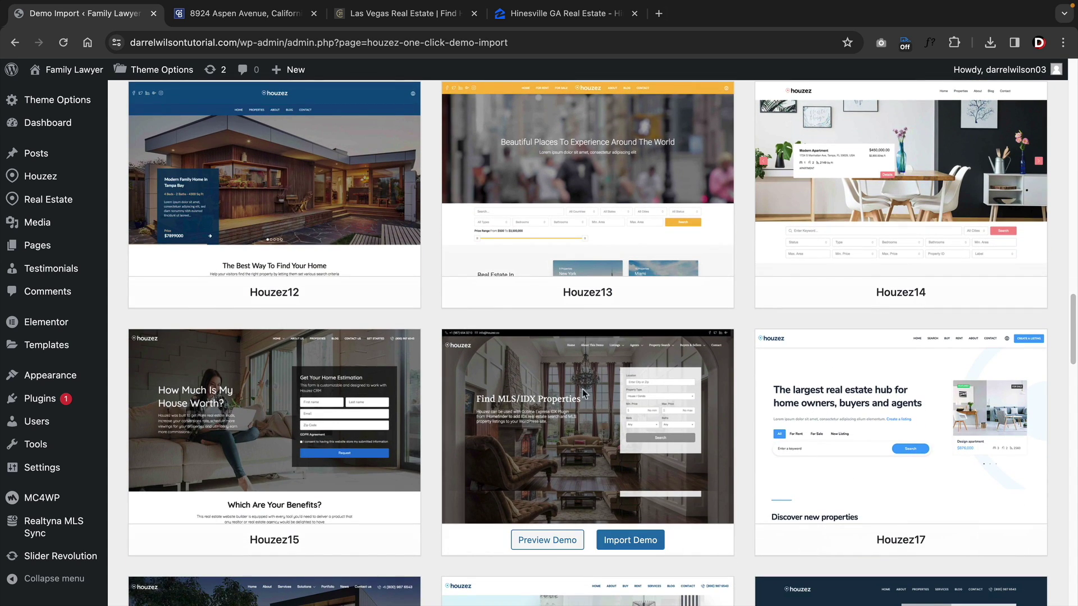
pyautogui.scroll(-4, 581, 389)
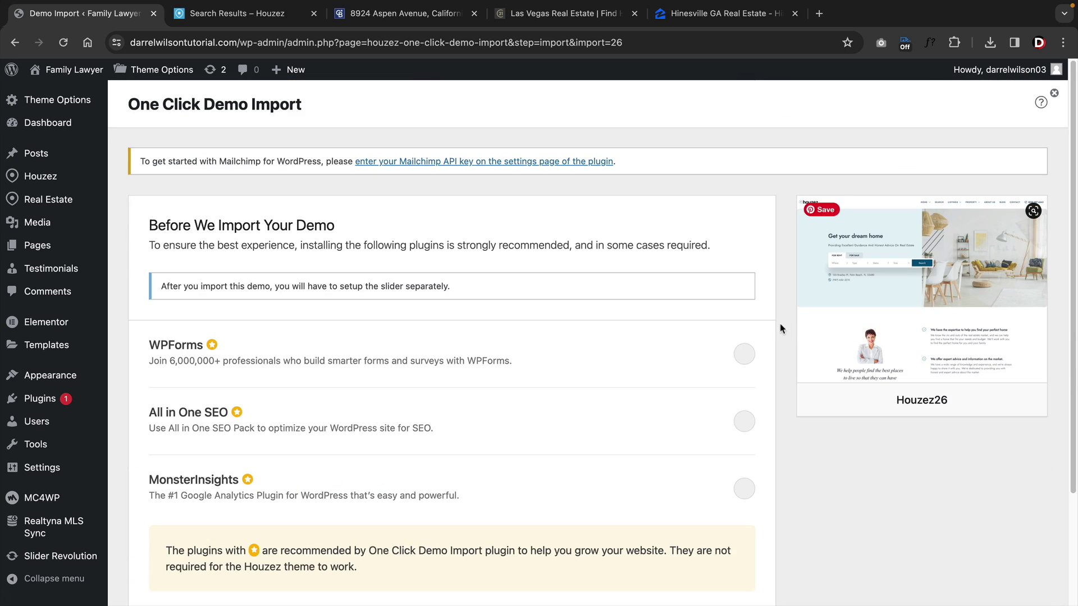
pyautogui.scroll(-2, 779, 324)
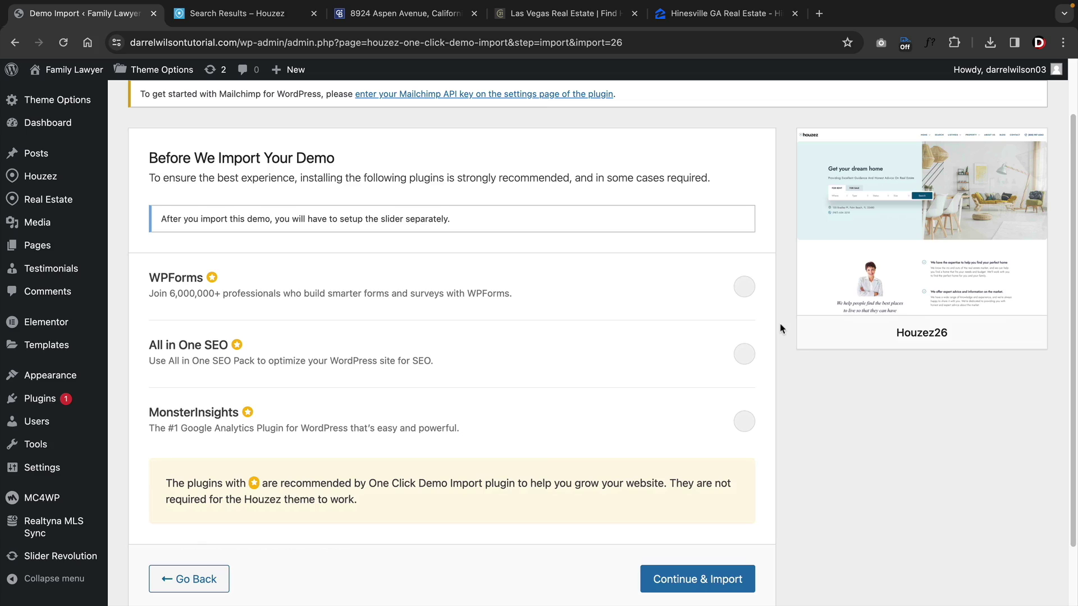
pyautogui.scroll(-2, 779, 323)
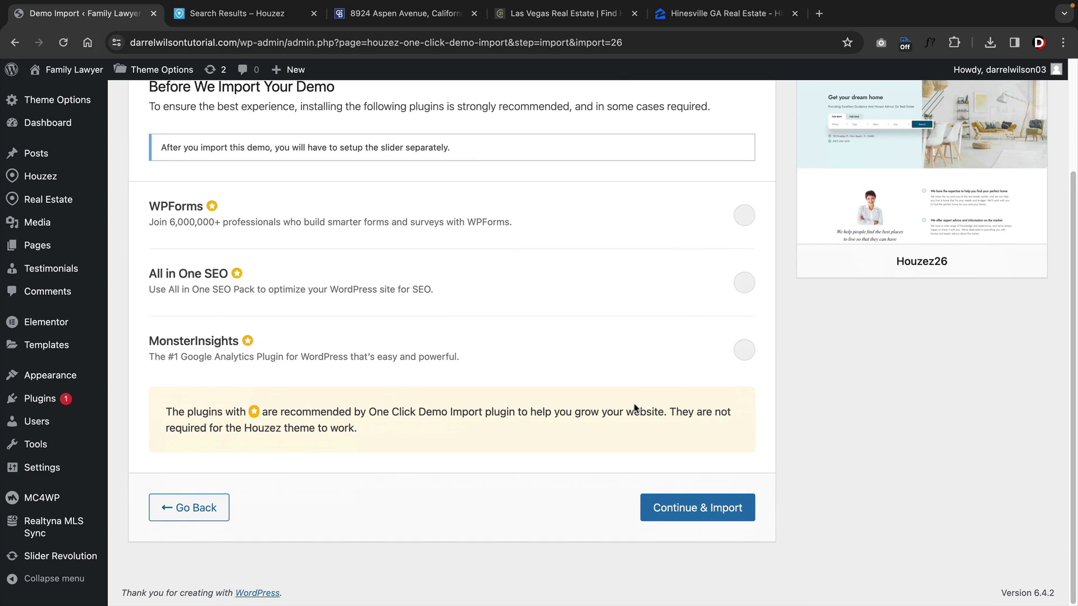
pyautogui.click(683, 511)
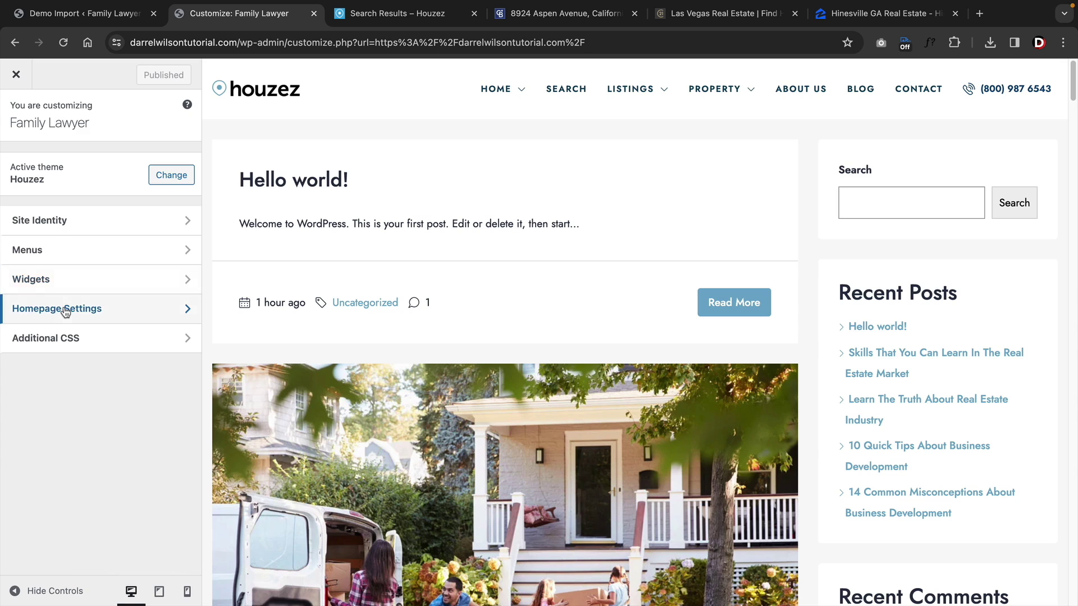
# Choose Homepage 1 as the static homepage under Homepage Settings.
pyautogui.click(65, 309)
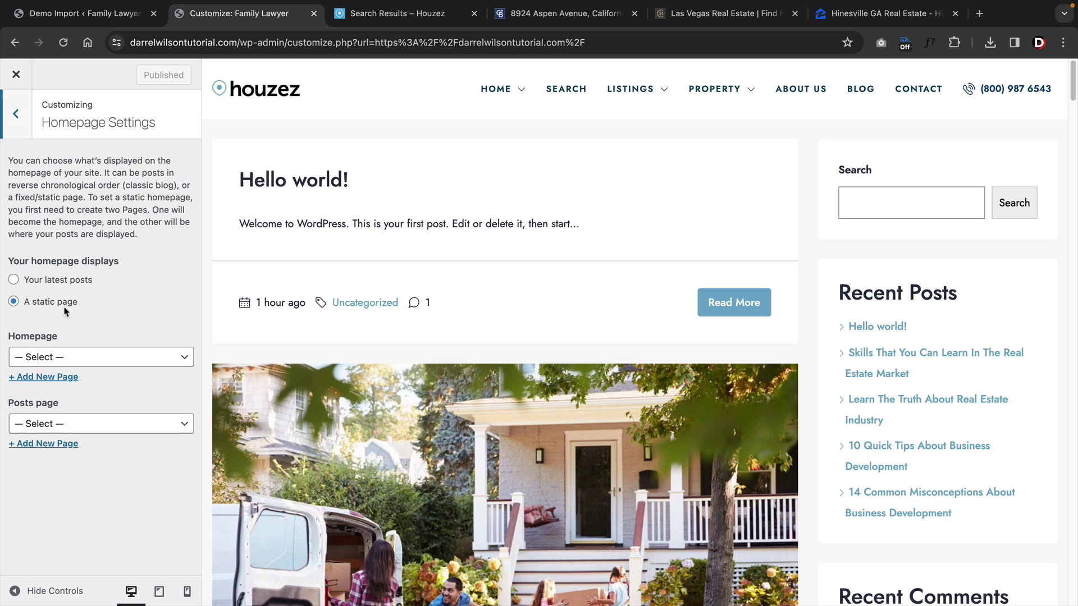
pyautogui.click(63, 357)
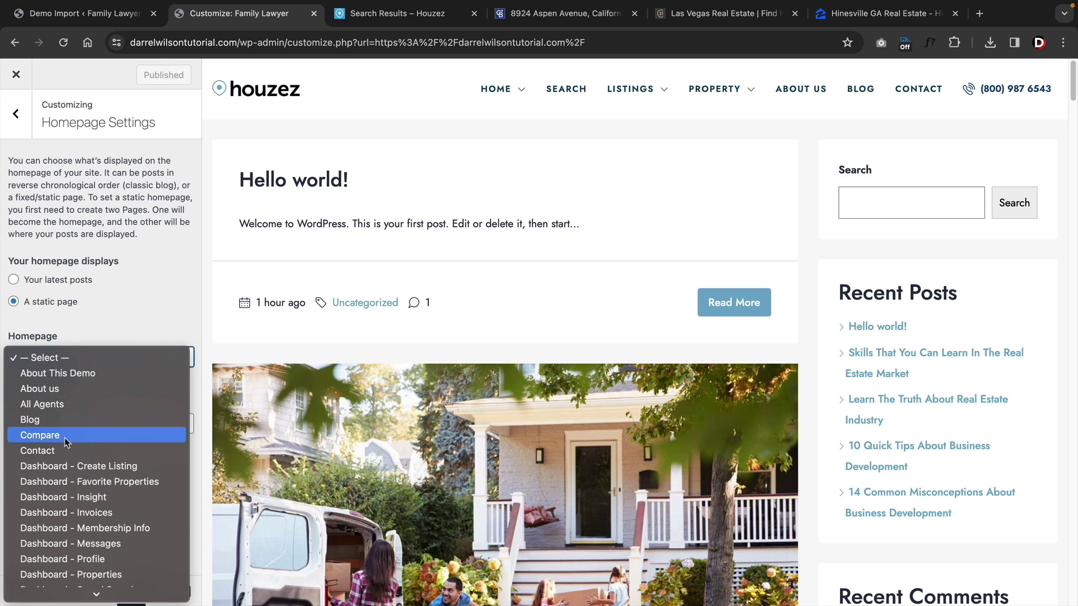
pyautogui.scroll(-5, 65, 438)
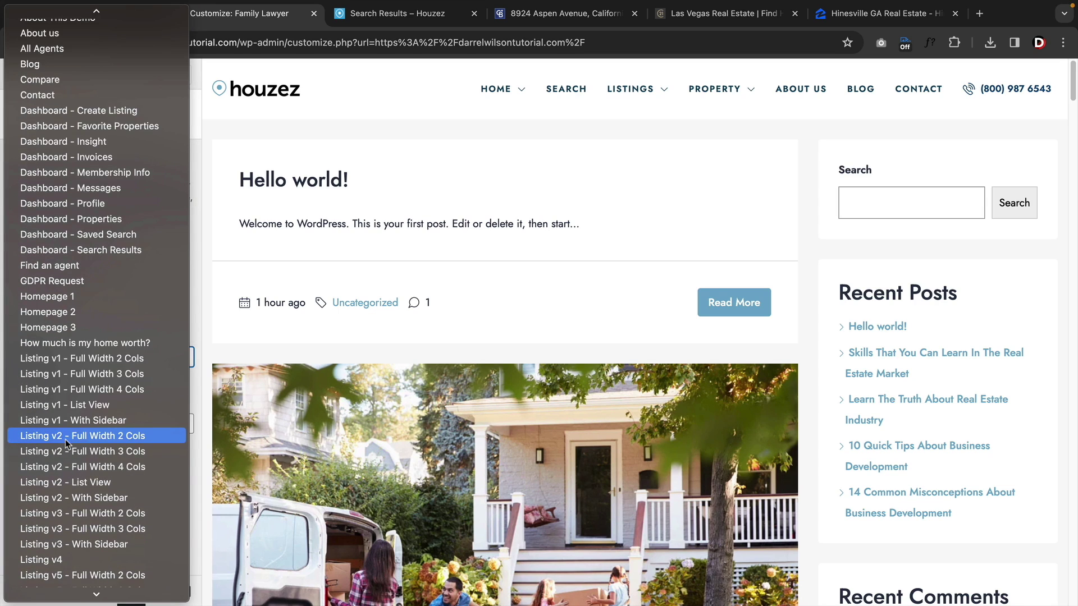
pyautogui.click(94, 296)
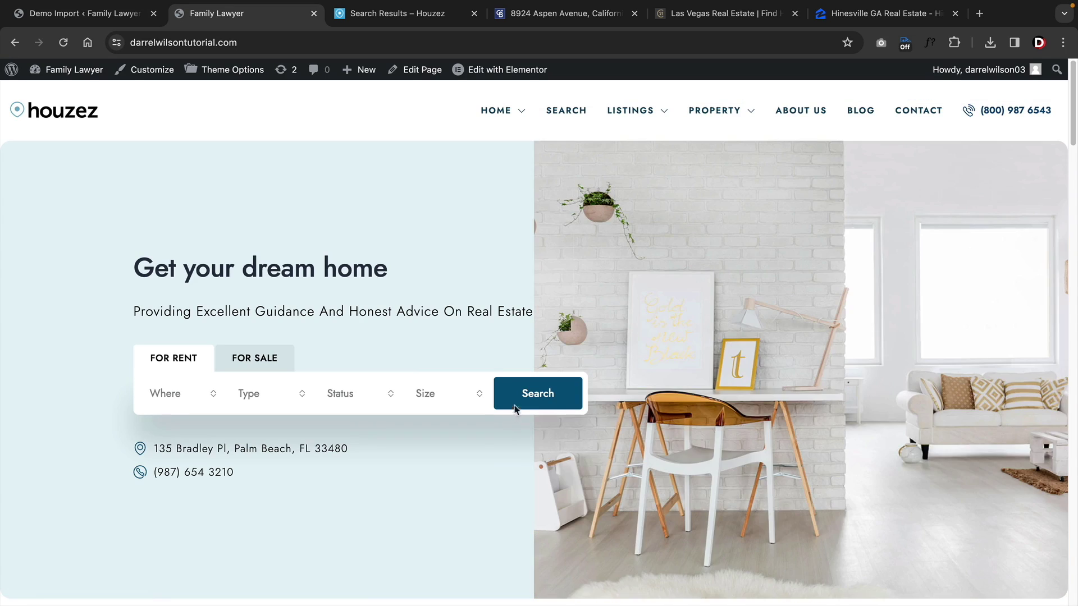
# Browse the for-rent search results, then scroll through the With Parallax listings page.
pyautogui.click(519, 398)
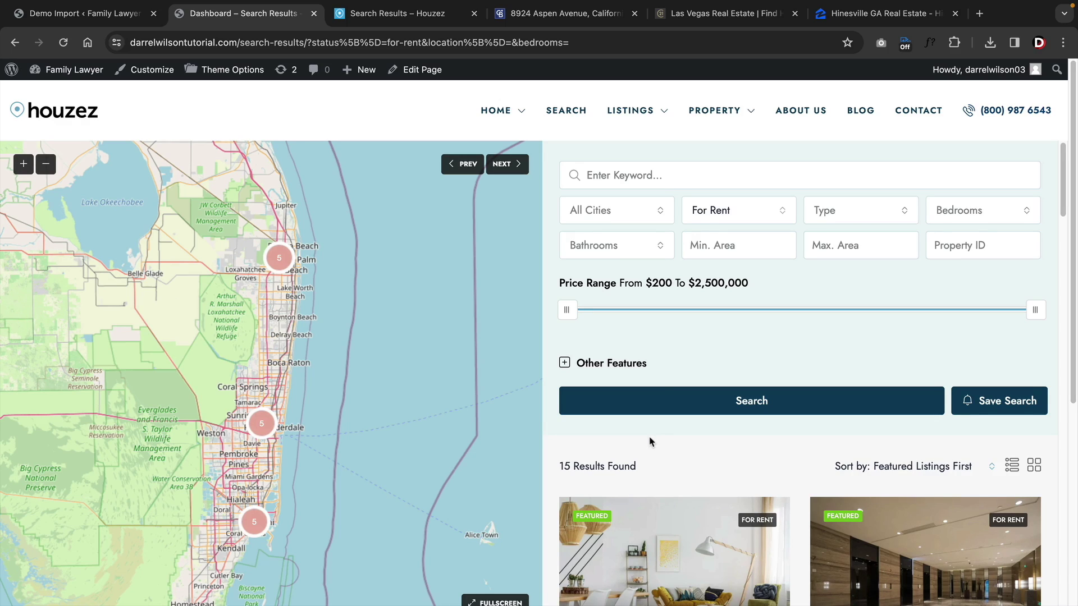
pyautogui.scroll(-6, 651, 442)
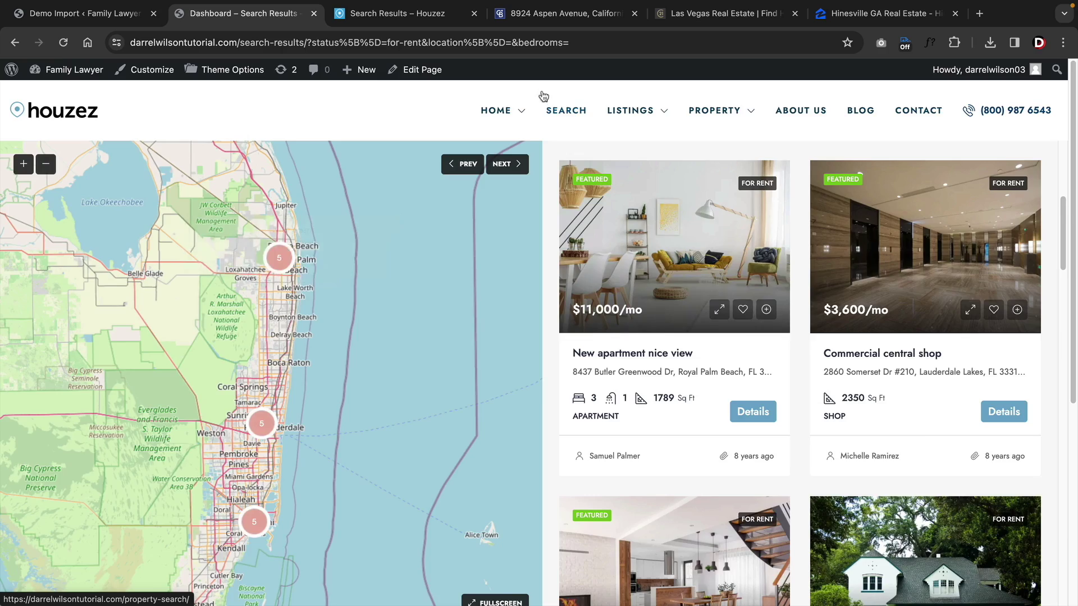
pyautogui.click(682, 14)
pyautogui.click(853, 20)
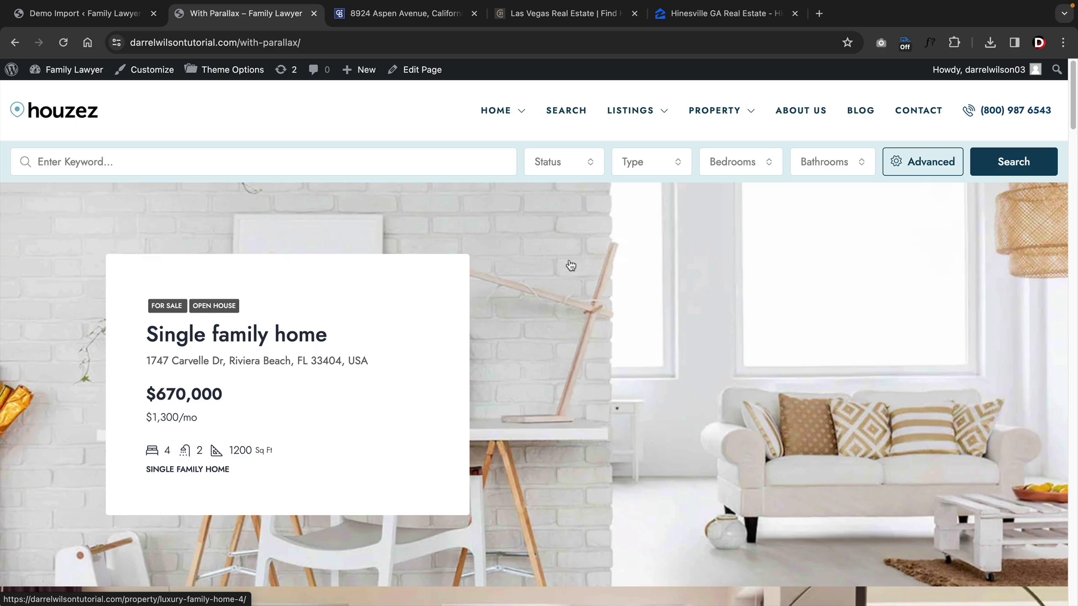
pyautogui.scroll(-5, 571, 265)
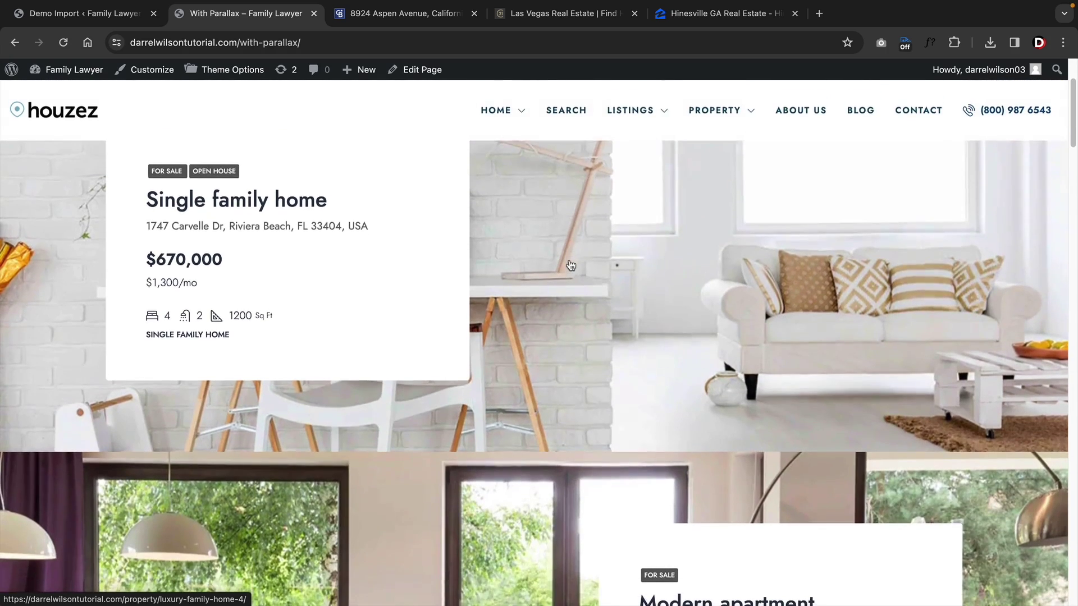
pyautogui.scroll(-6, 571, 265)
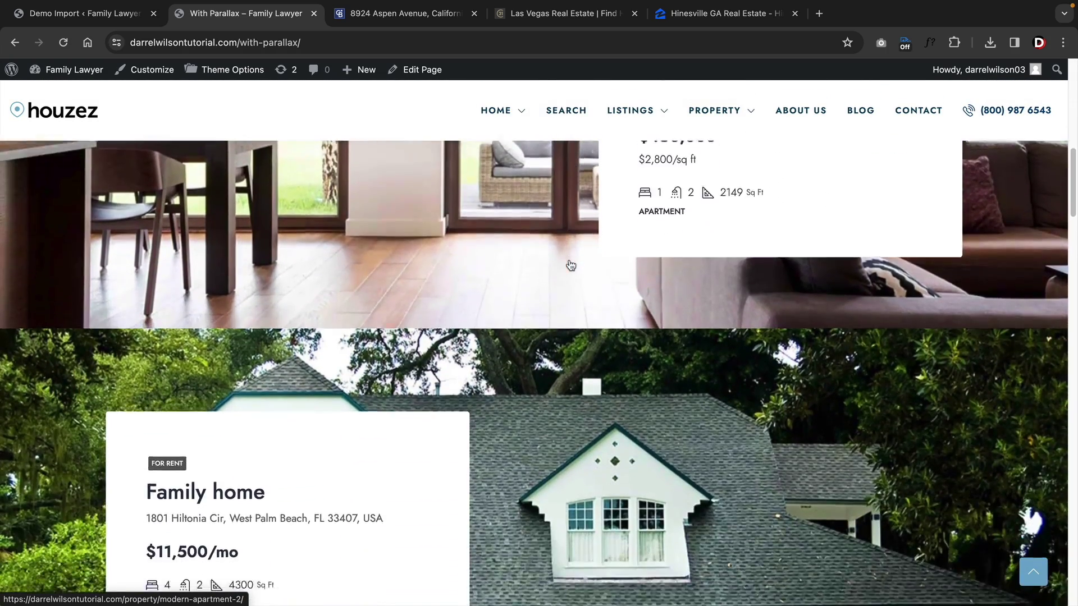
pyautogui.scroll(-6, 571, 265)
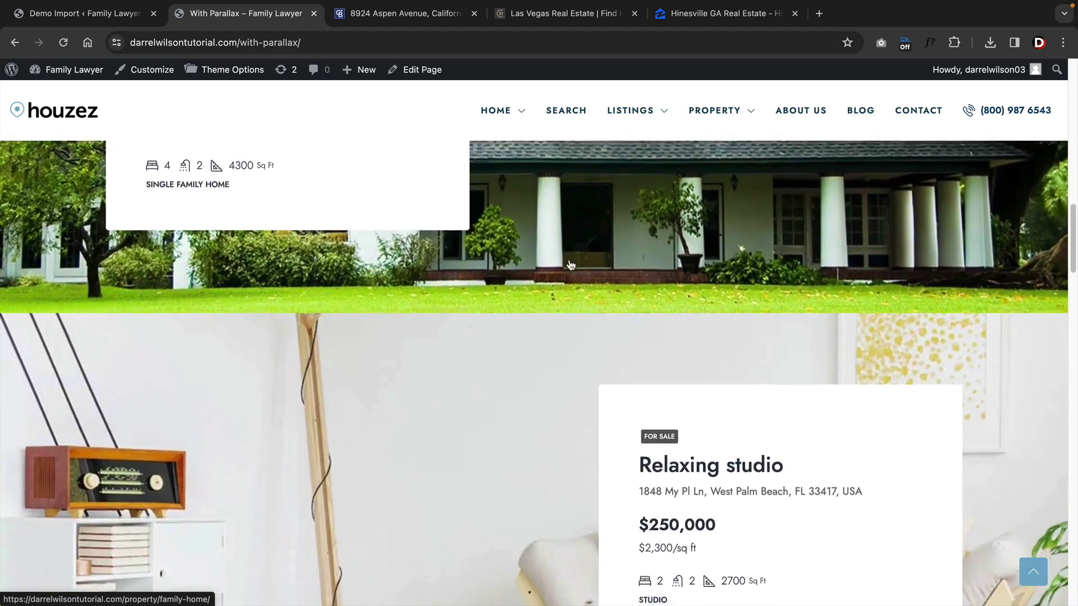
pyautogui.scroll(-6, 571, 265)
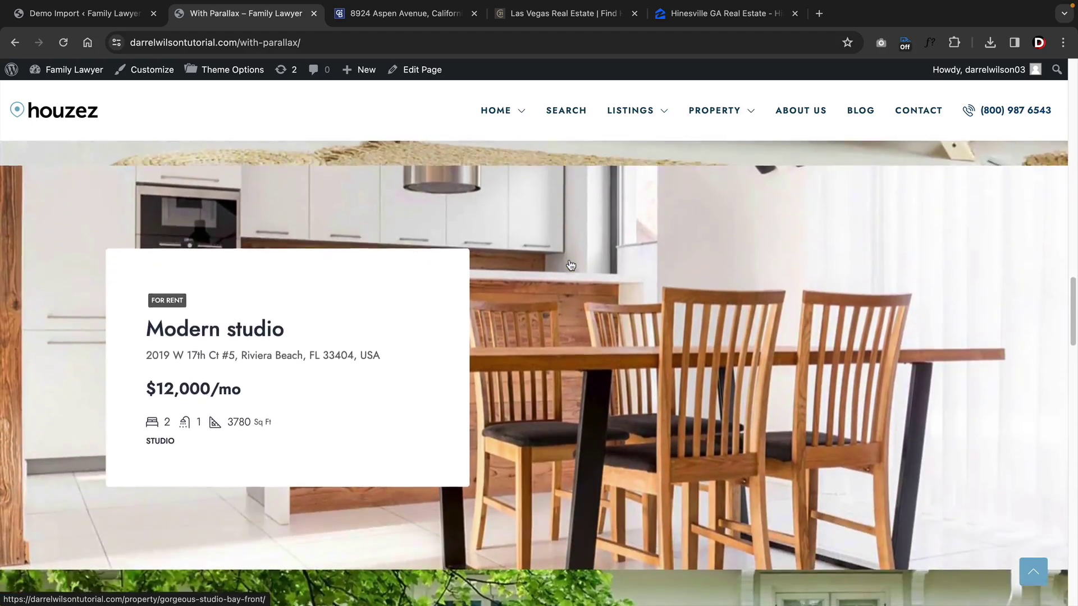
# Add Property Cards v1 and try four and two columns with Houzez-item-image-1 resolution.
pyautogui.scroll(-3, 571, 265)
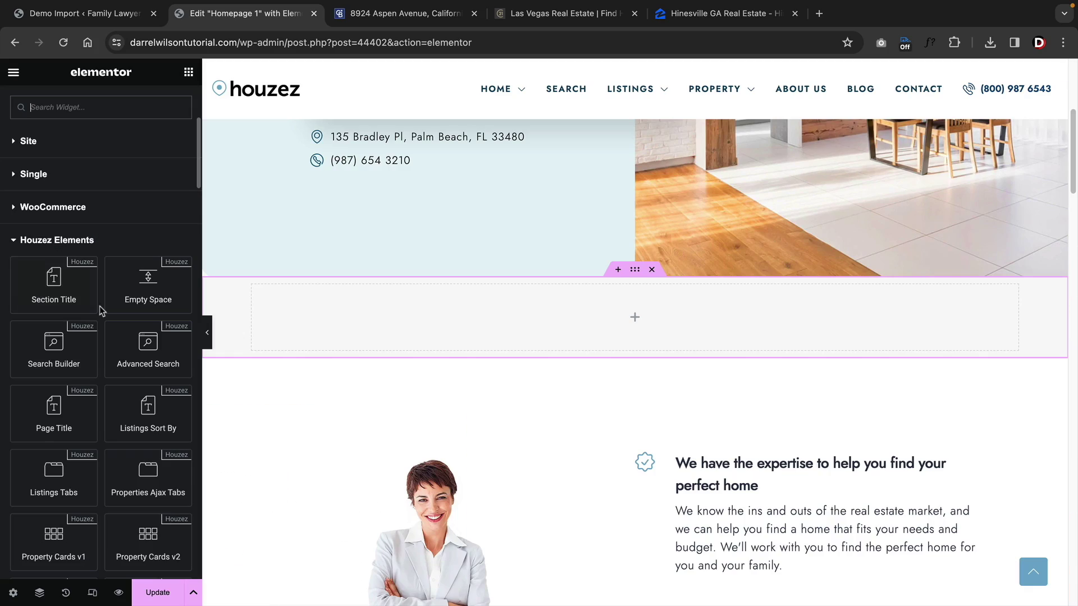
pyautogui.scroll(-2, 107, 333)
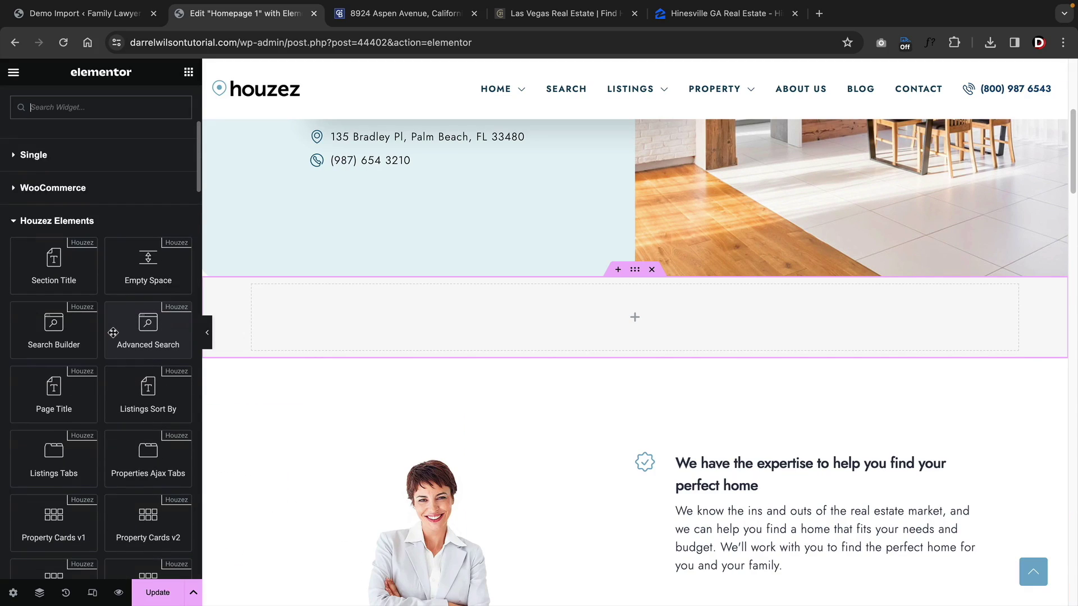
pyautogui.moveTo(64, 496); pyautogui.dragTo(527, 328)
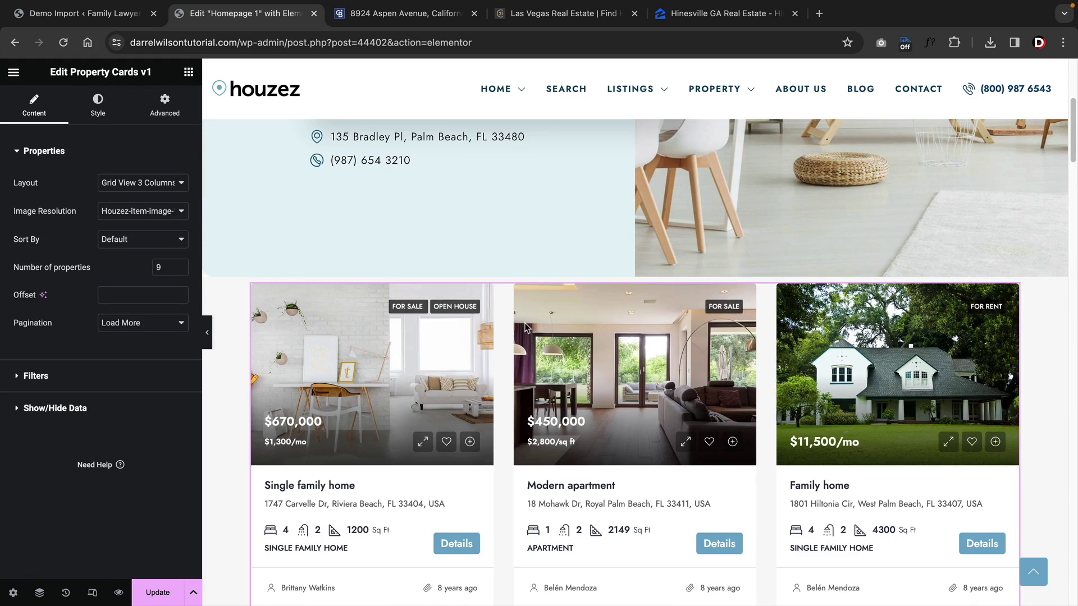
pyautogui.scroll(-3, 526, 328)
pyautogui.click(141, 183)
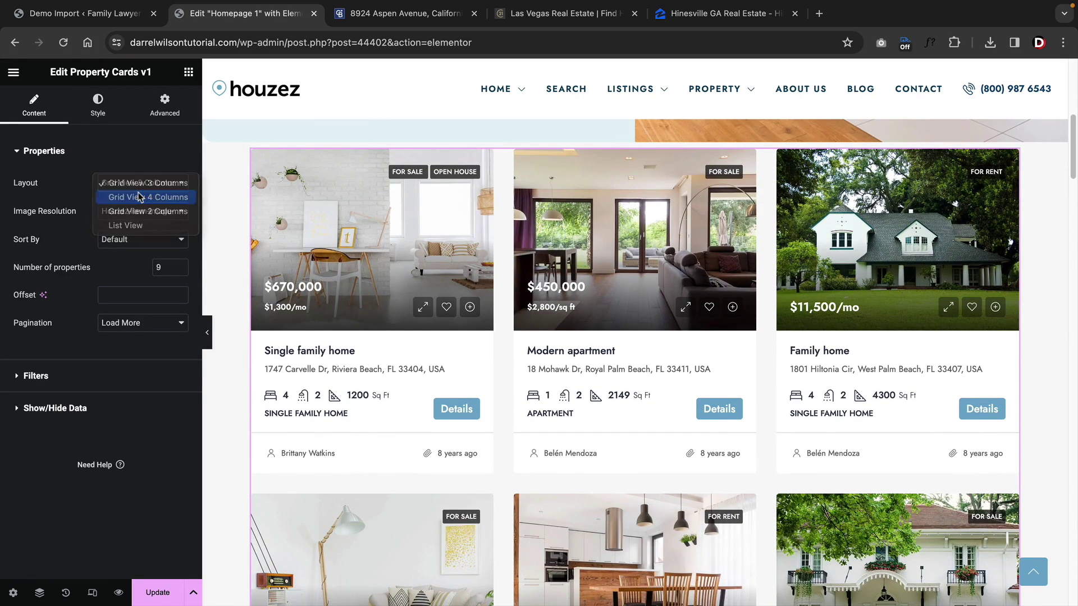
pyautogui.click(139, 196)
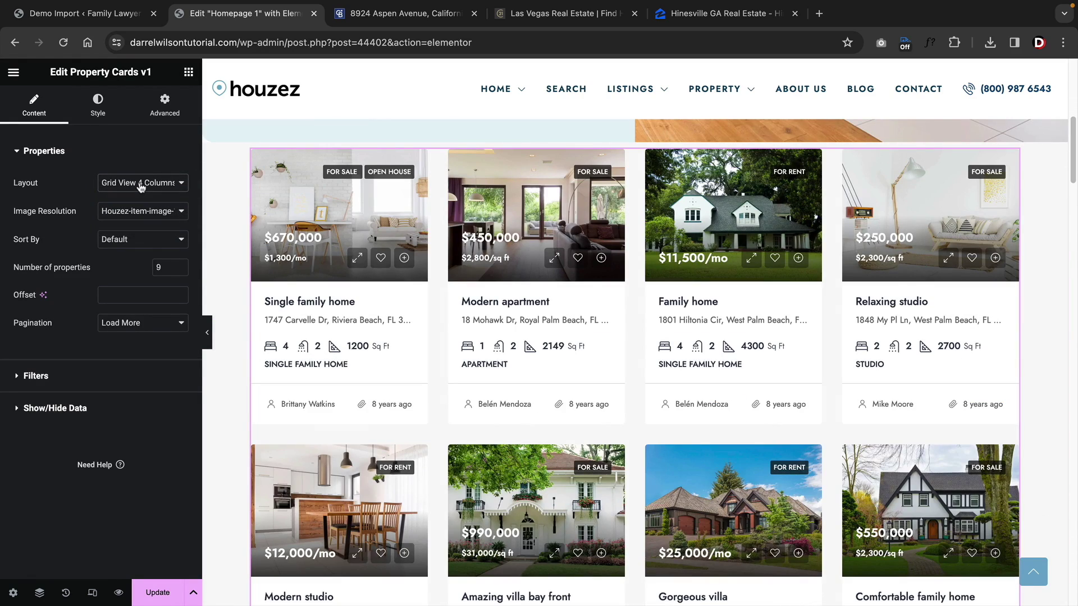
pyautogui.click(141, 185)
pyautogui.click(142, 197)
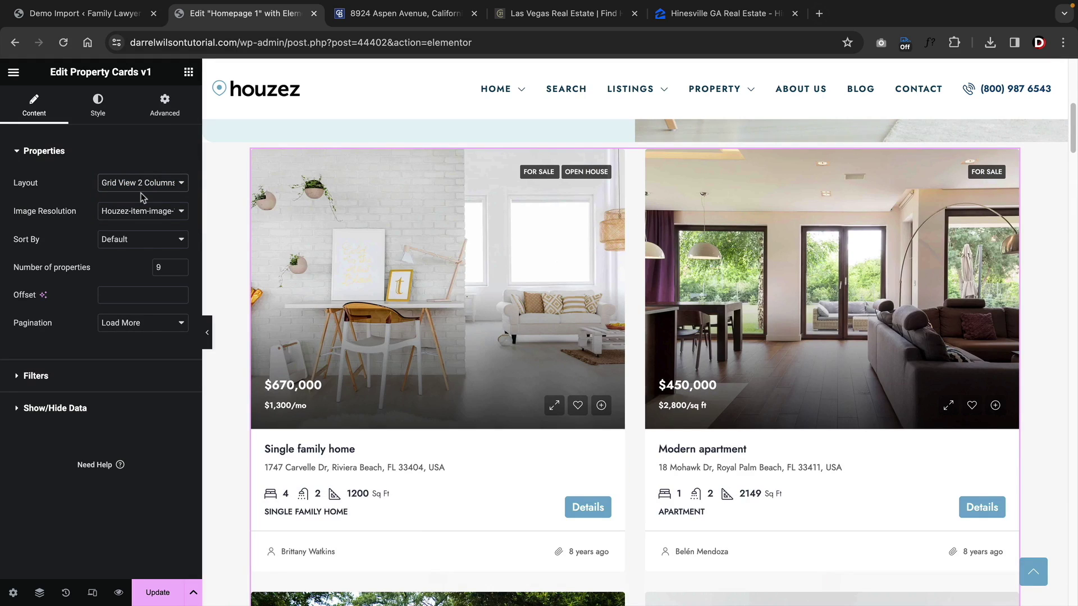
pyautogui.click(141, 210)
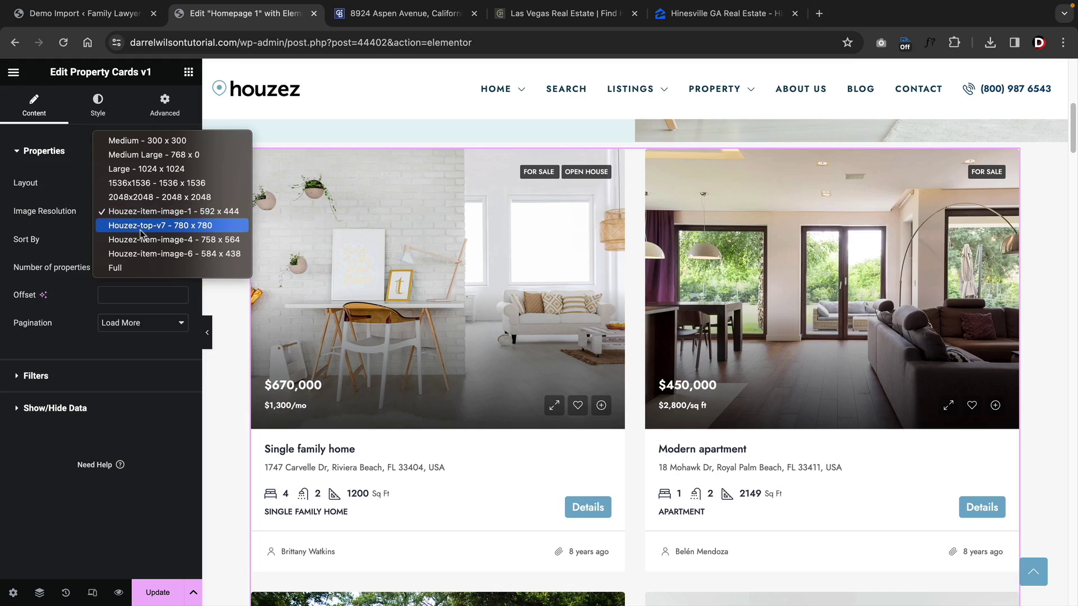
pyautogui.click(141, 213)
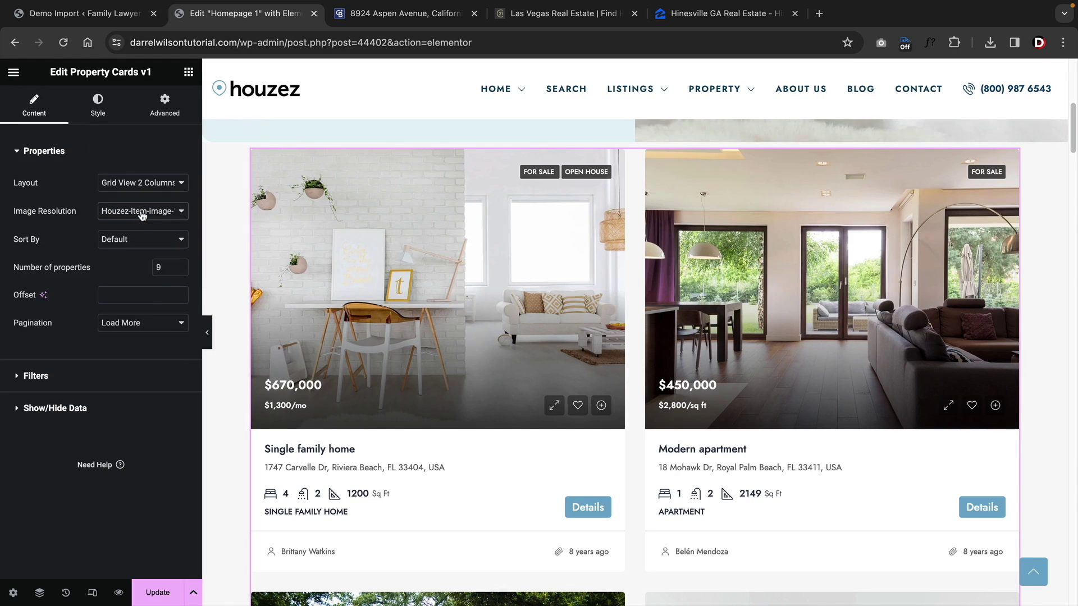
# Replace it with a Properties widget in Version 2 style and add an Agents block.
pyautogui.press('Delete')
pyautogui.moveTo(135, 308); pyautogui.dragTo(475, 330)
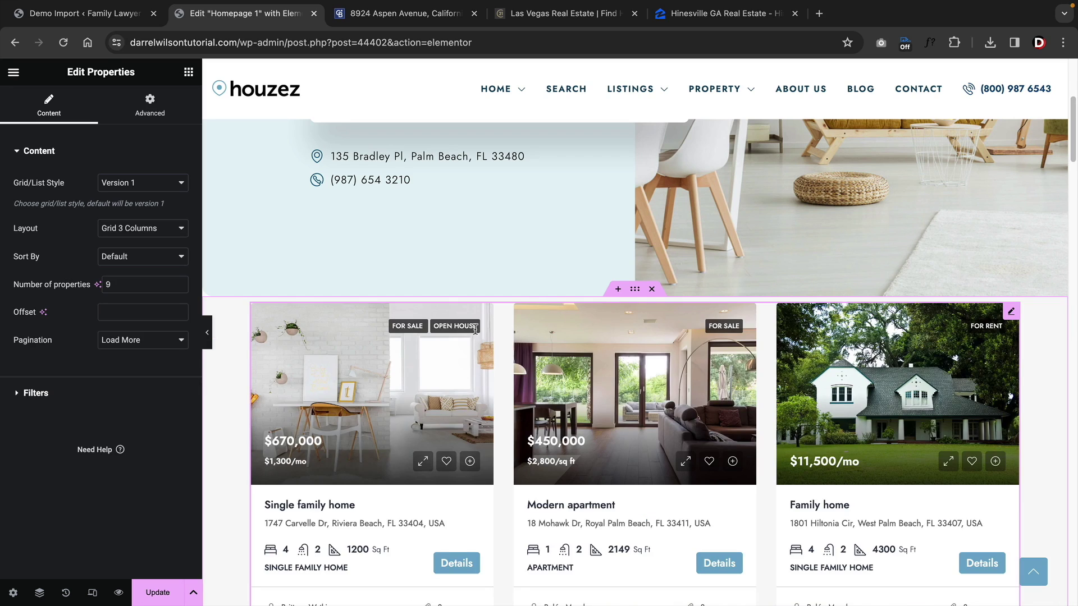
pyautogui.scroll(-2, 214, 254)
pyautogui.click(126, 182)
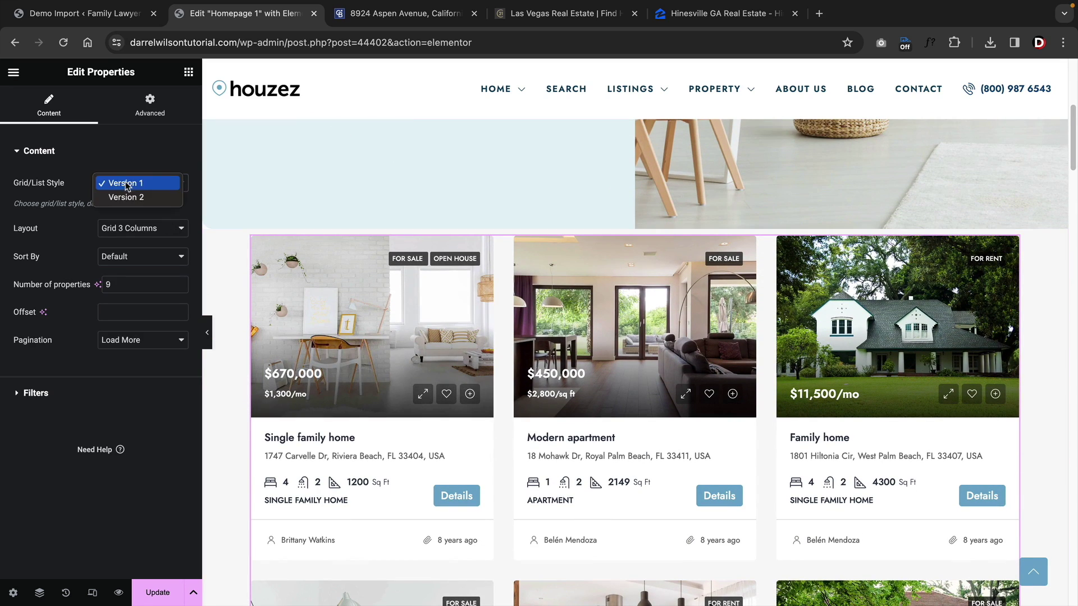
pyautogui.click(130, 190)
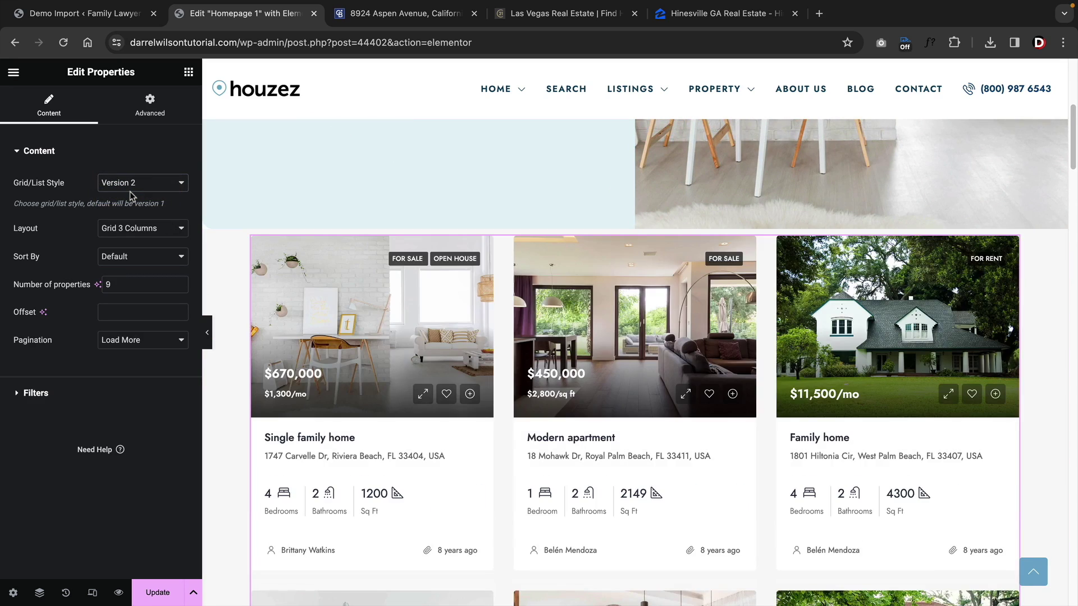
pyautogui.scroll(-1, 314, 349)
pyautogui.scroll(-2, 315, 348)
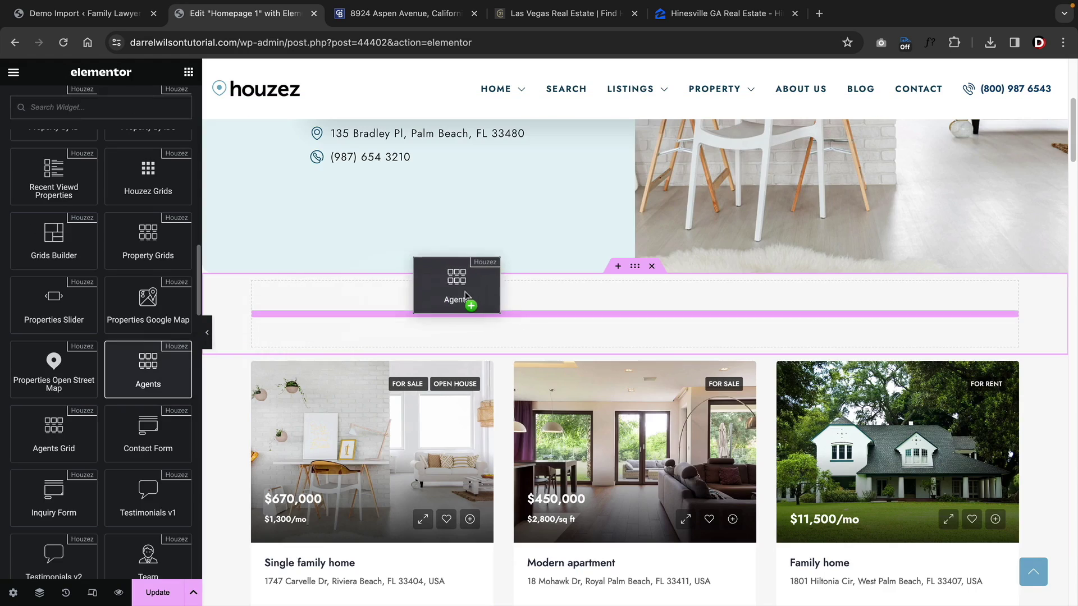
pyautogui.moveTo(476, 302); pyautogui.dragTo(474, 306)
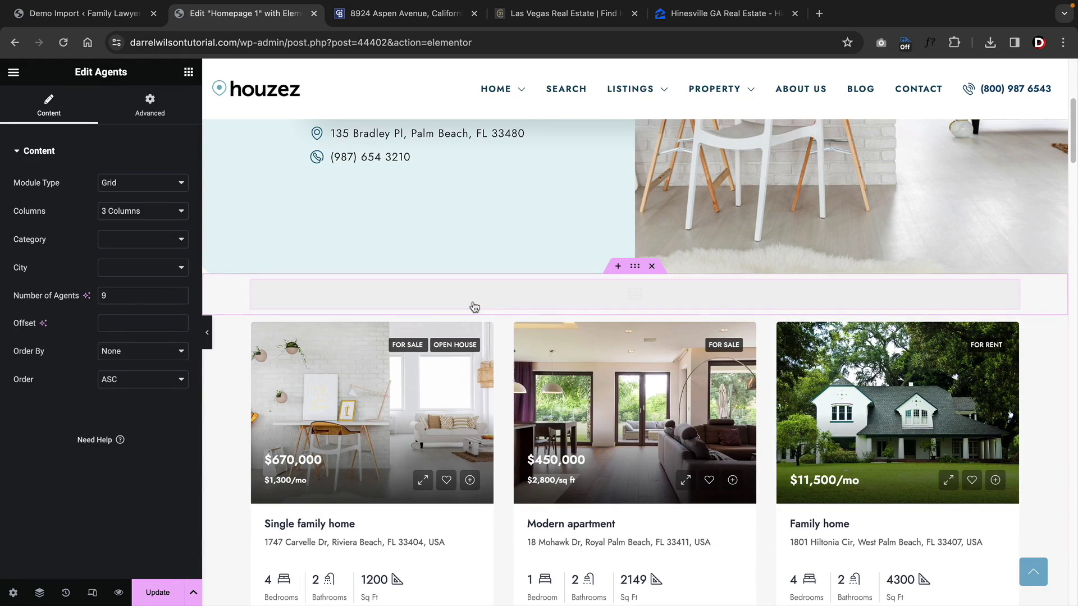
# Go from the Dashboard to the Houzez Plugins overview page.
pyautogui.scroll(-3, 474, 306)
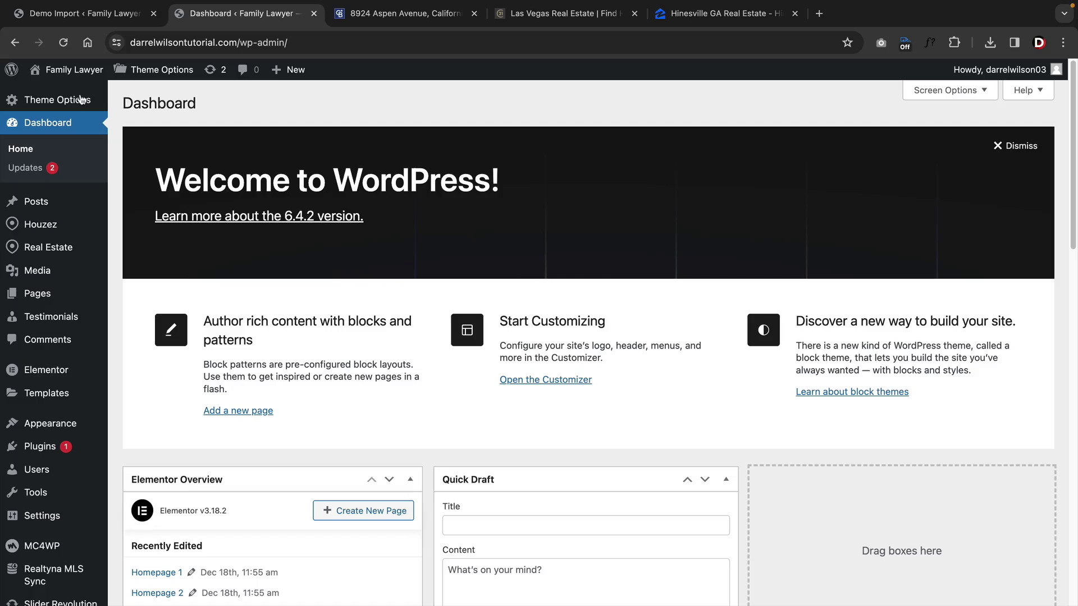
pyautogui.moveTo(76, 101)
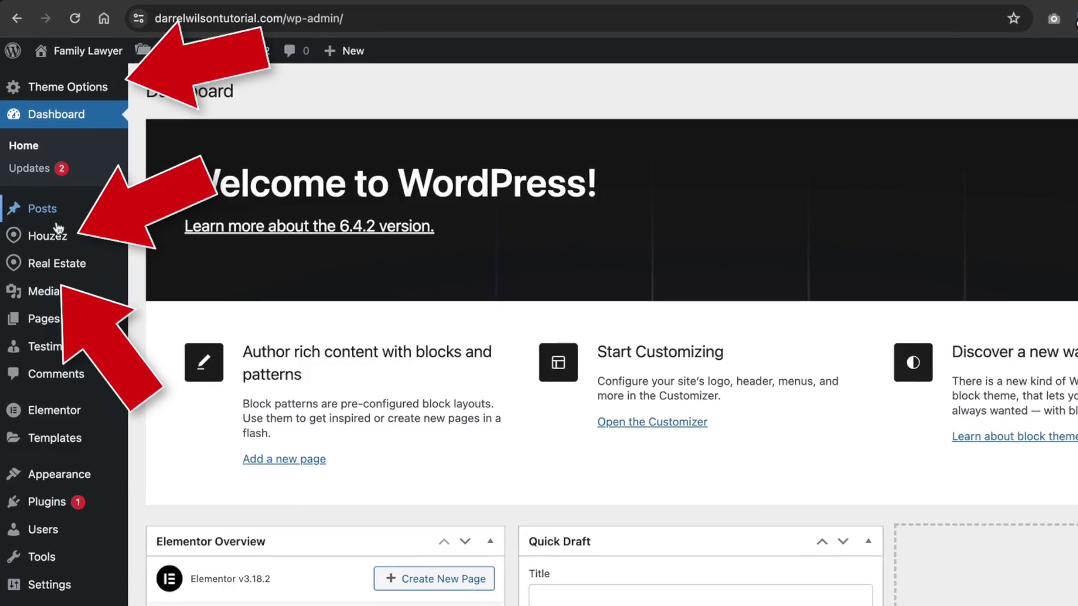
pyautogui.moveTo(50, 227)
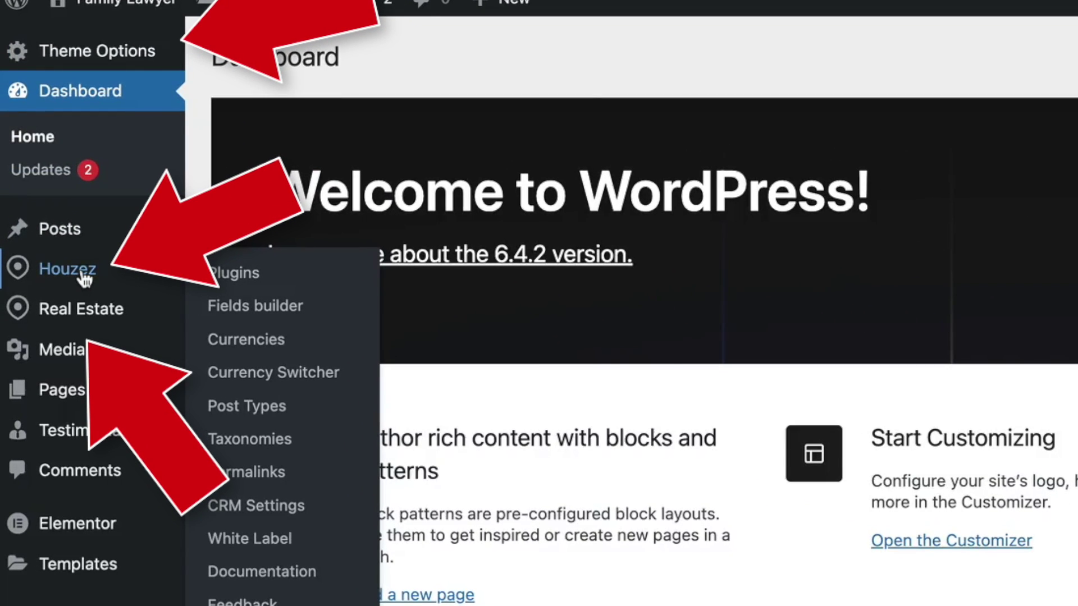
pyautogui.moveTo(61, 316)
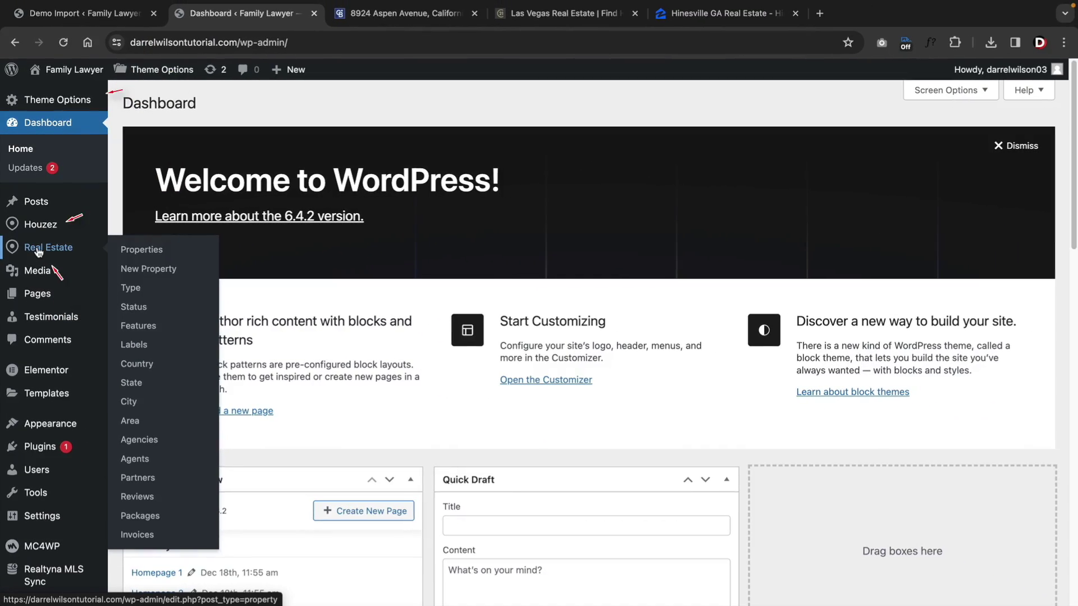
pyautogui.click(50, 226)
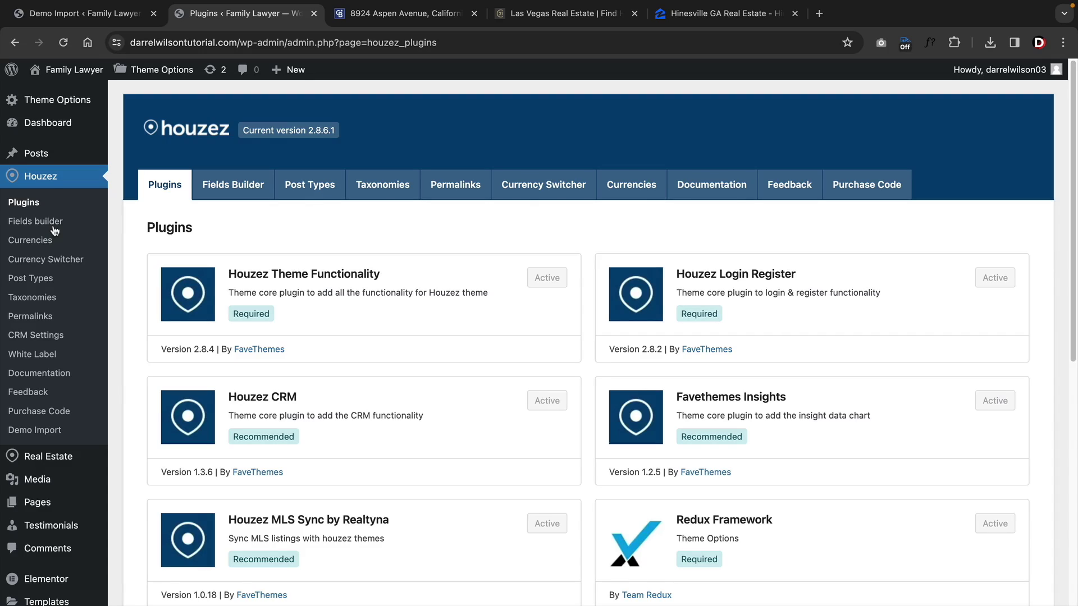
# Look at the available custom field types in the Fields Builder without adding one.
pyautogui.click(56, 223)
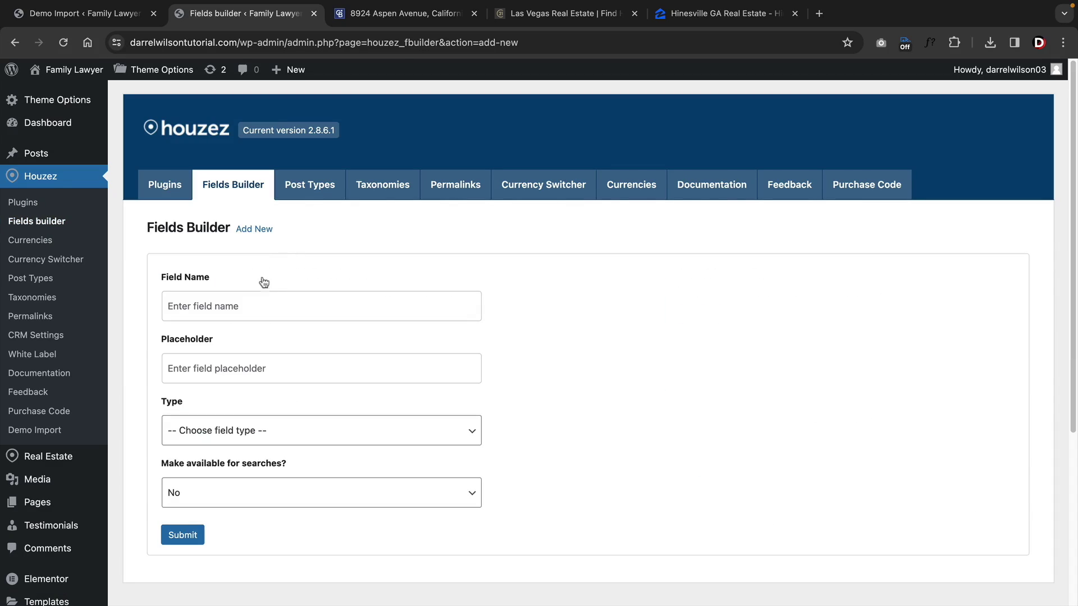
pyautogui.click(234, 431)
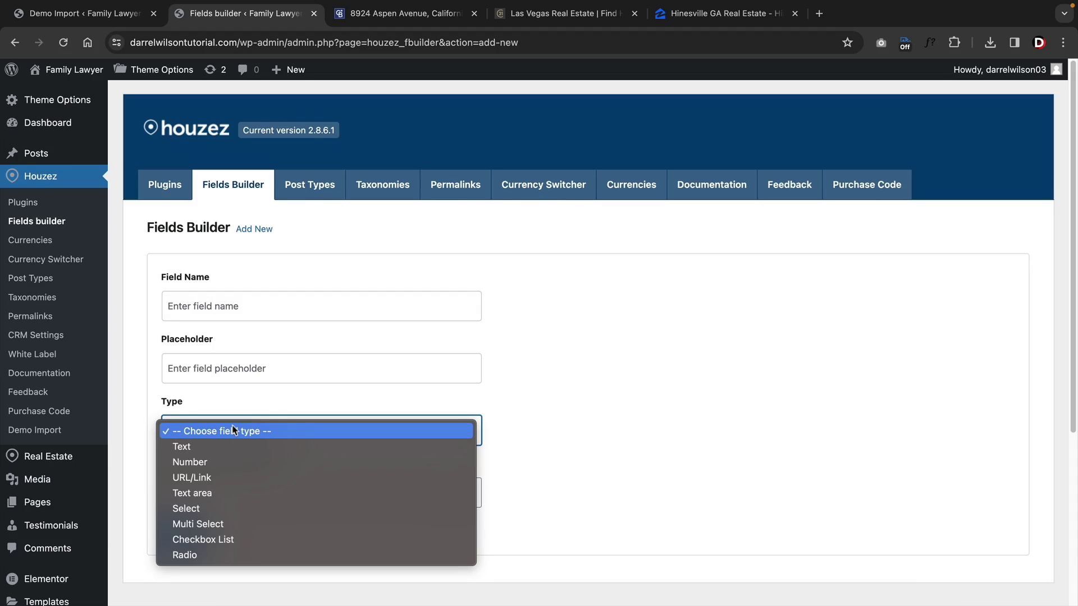
pyautogui.click(234, 431)
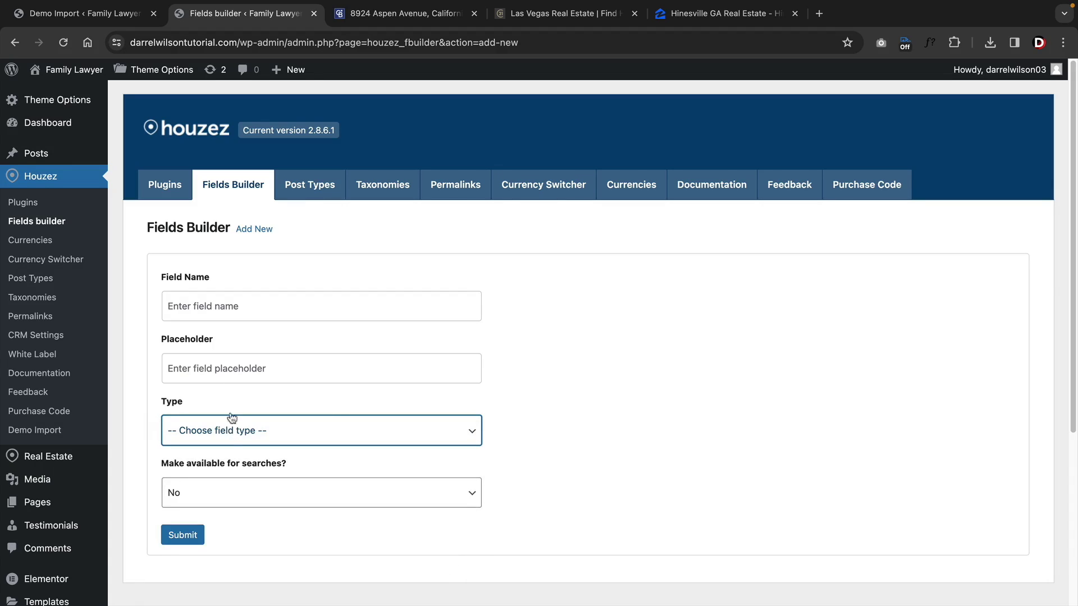
# Browse the Houzez Post Types, Permalinks and Currency Switcher settings.
pyautogui.click(309, 185)
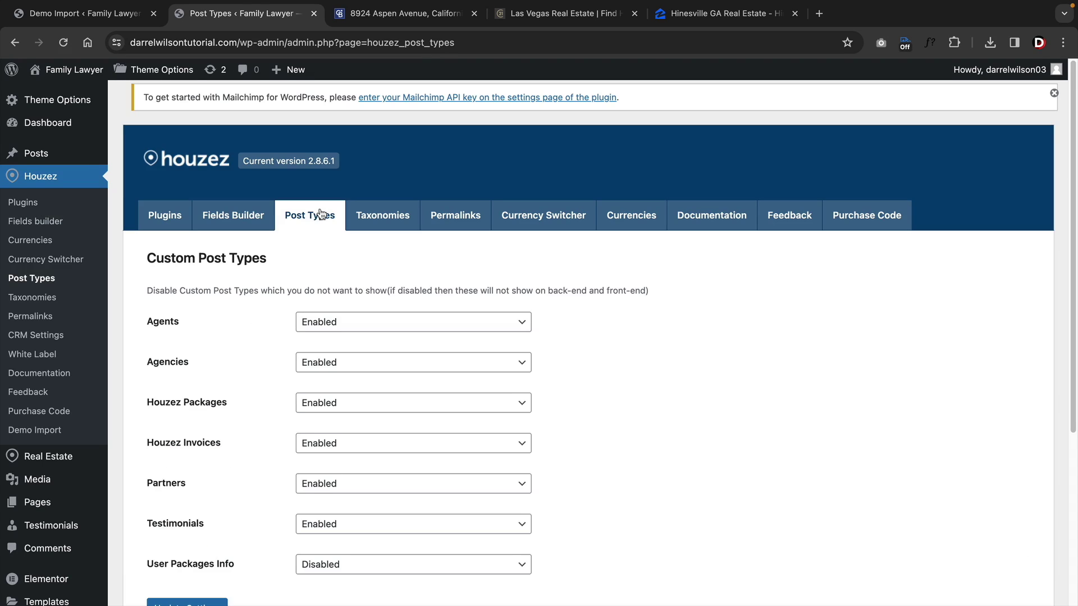
pyautogui.scroll(-2, 245, 252)
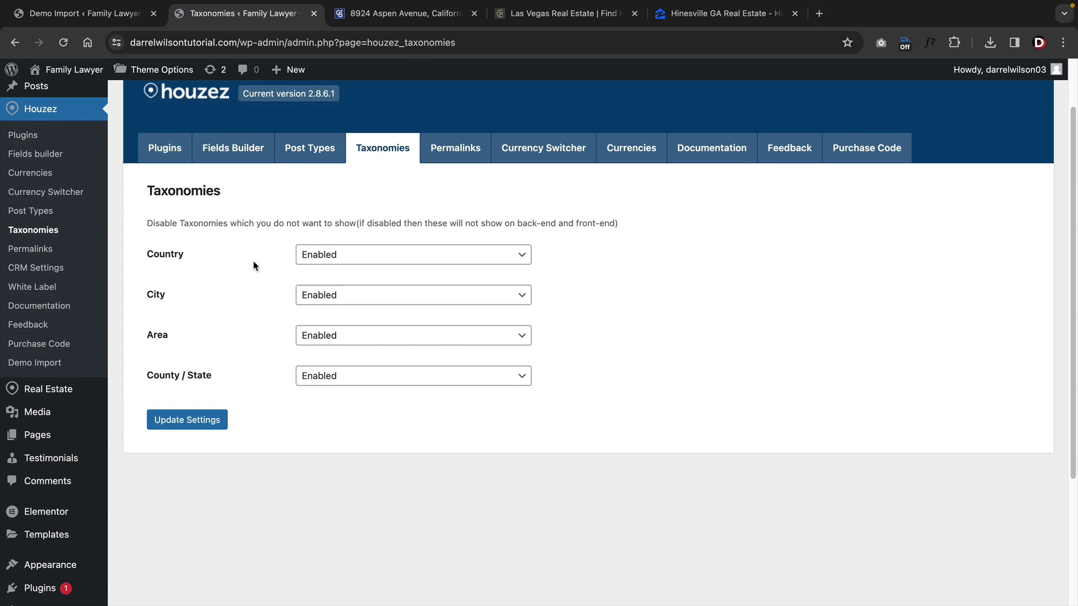
pyautogui.click(455, 151)
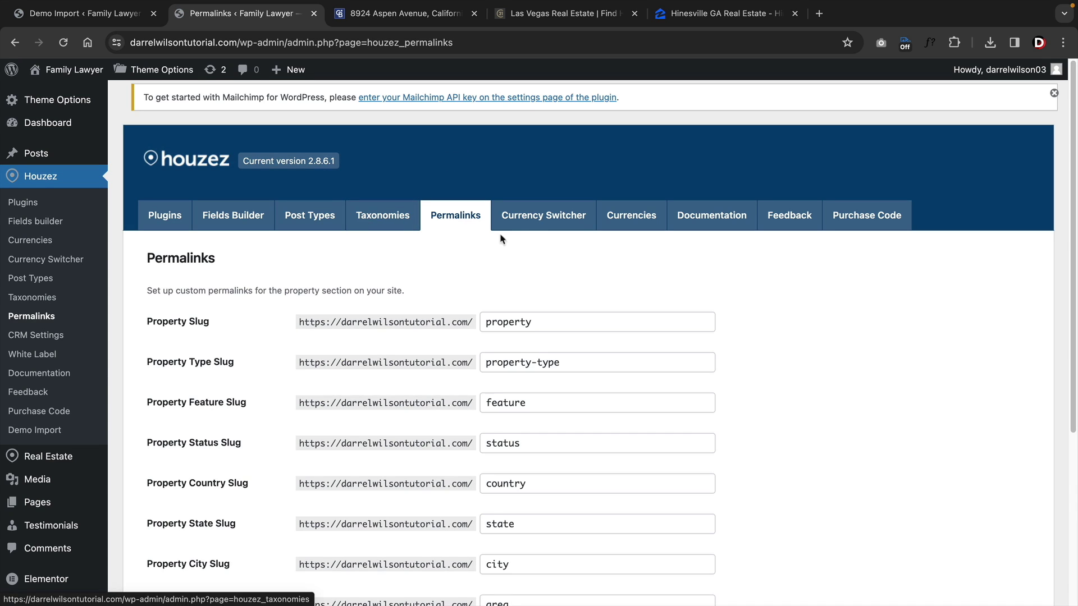
pyautogui.click(528, 229)
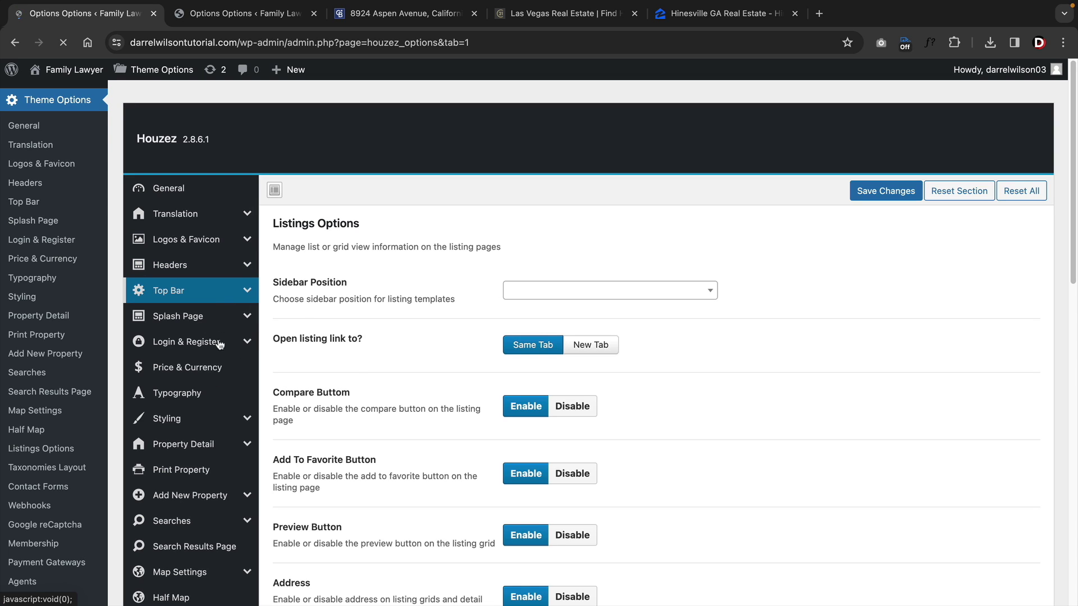
# Review the Headers > Style options: layout previews, 90 header height and navigation alignment.
pyautogui.click(206, 192)
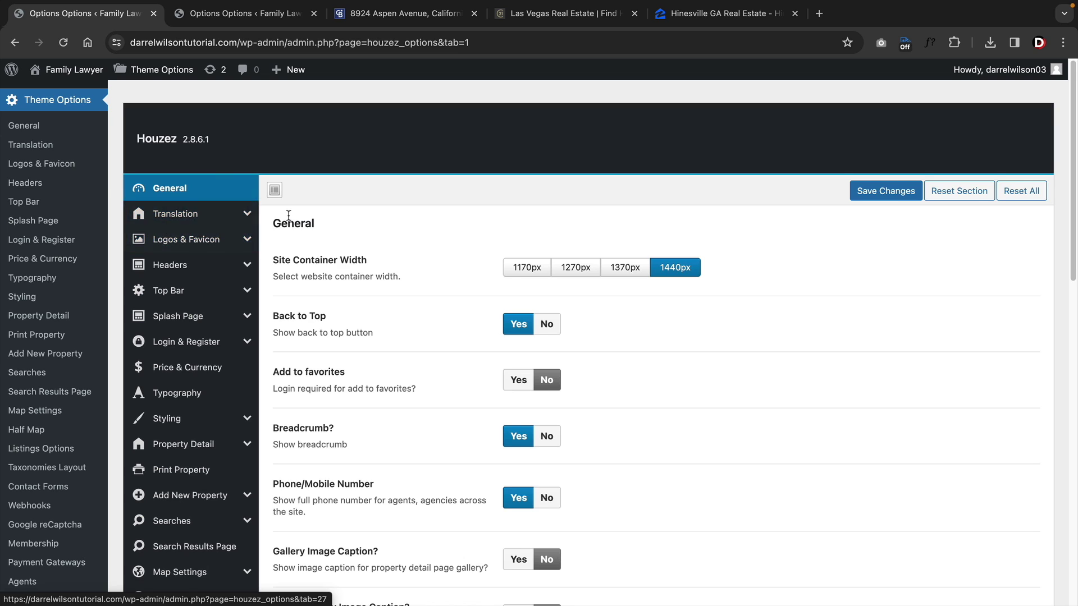
pyautogui.scroll(-3, 289, 215)
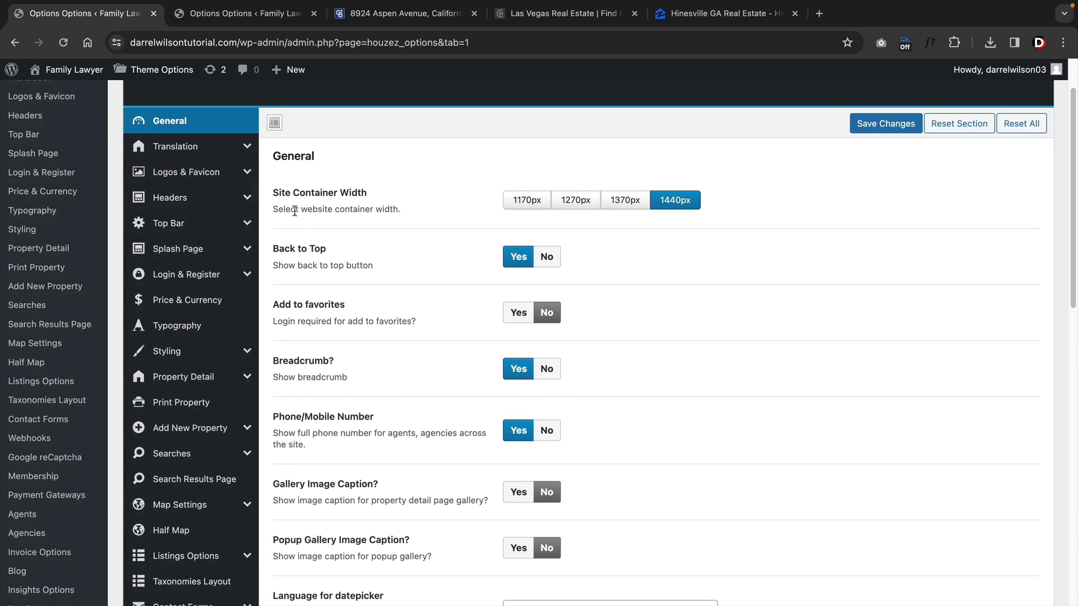
pyautogui.click(185, 197)
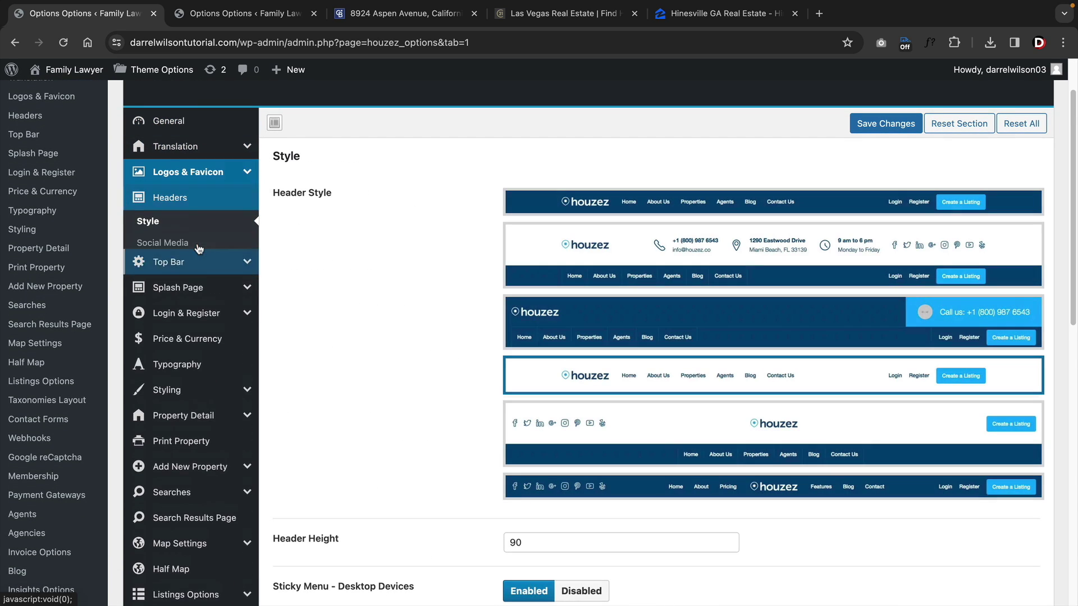
pyautogui.scroll(-5, 469, 379)
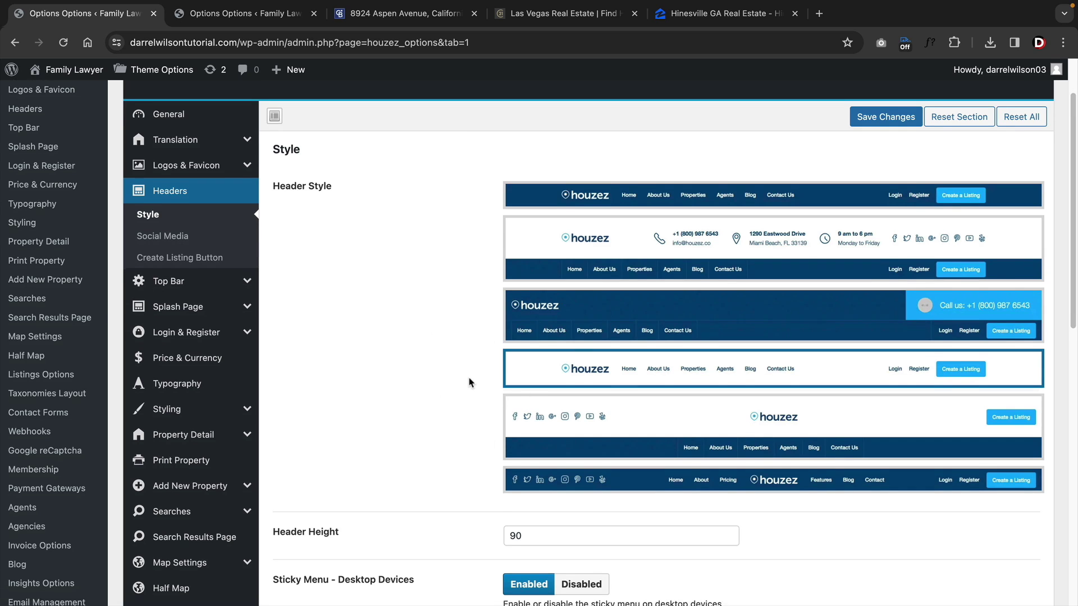
pyautogui.scroll(-4, 469, 379)
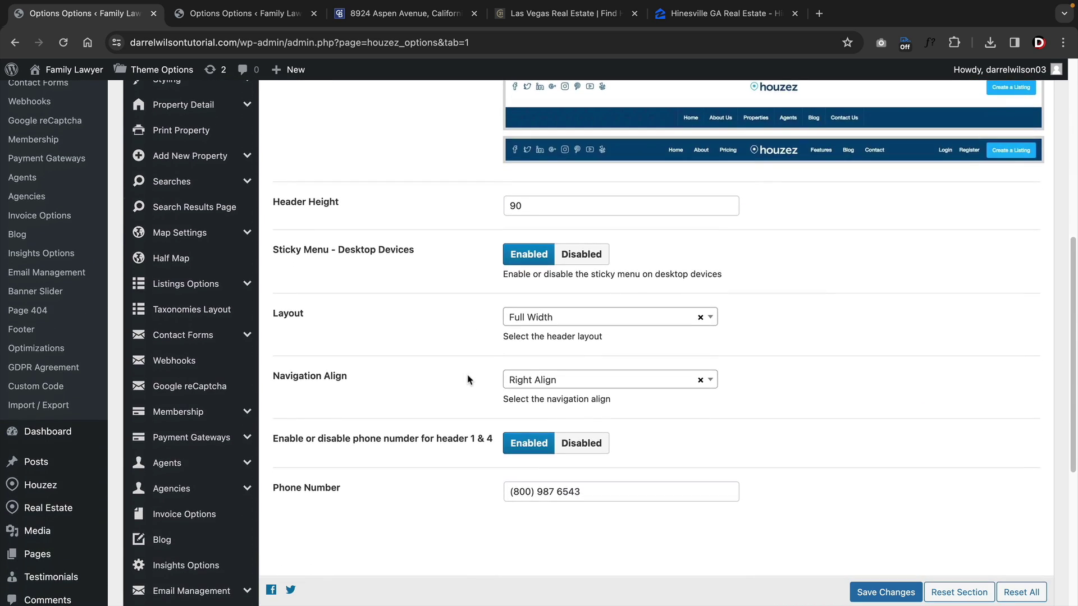
pyautogui.scroll(7, 469, 380)
pyautogui.scroll(3, 470, 380)
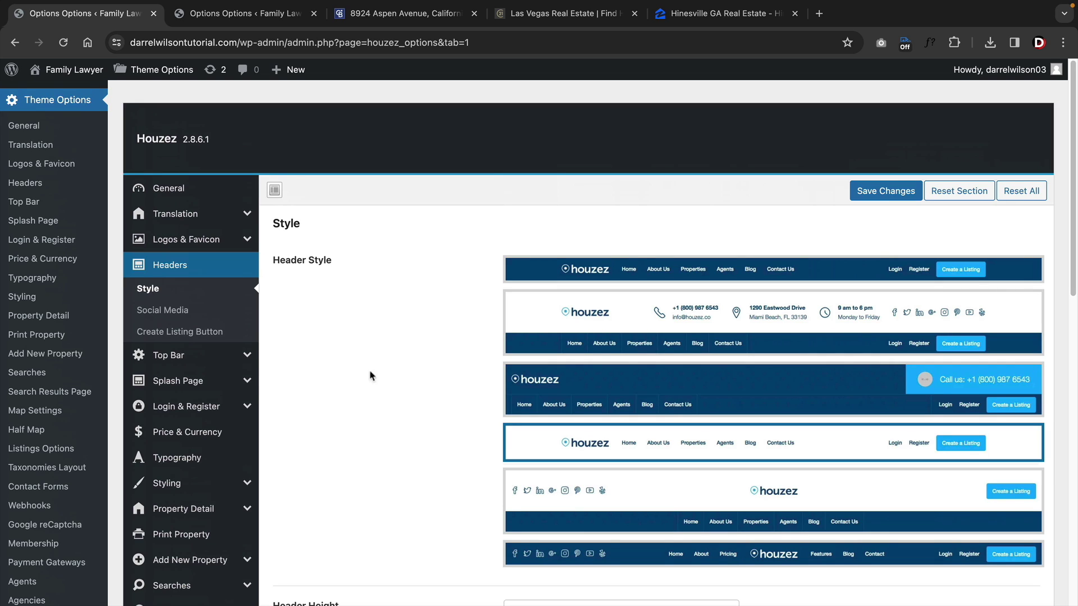
# Turn the header Top Bar on, then switch it back off.
pyautogui.click(217, 355)
pyautogui.scroll(-1, 303, 341)
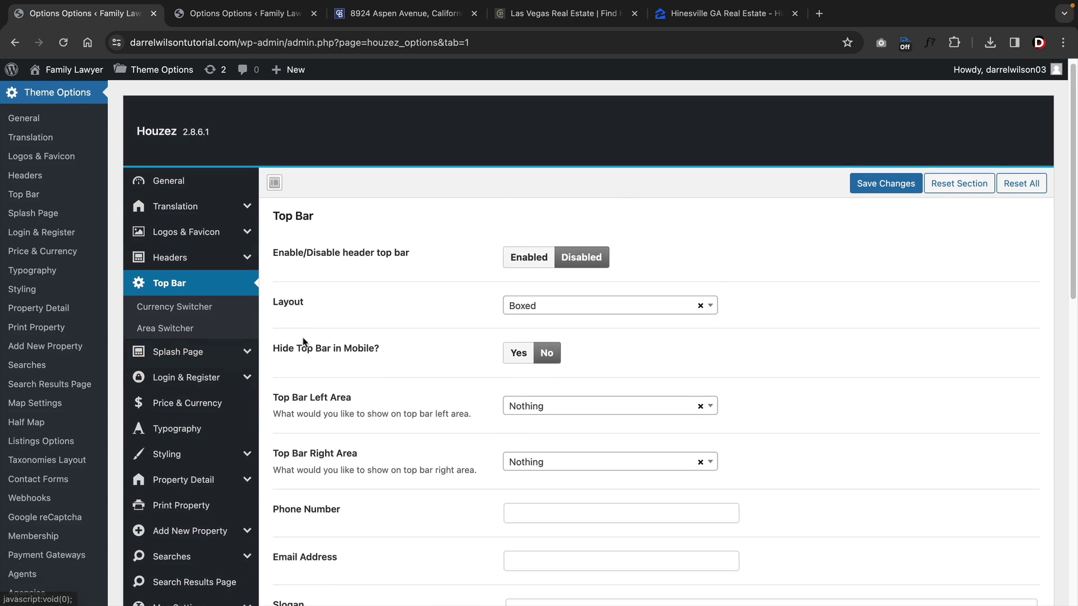
pyautogui.scroll(-2, 337, 325)
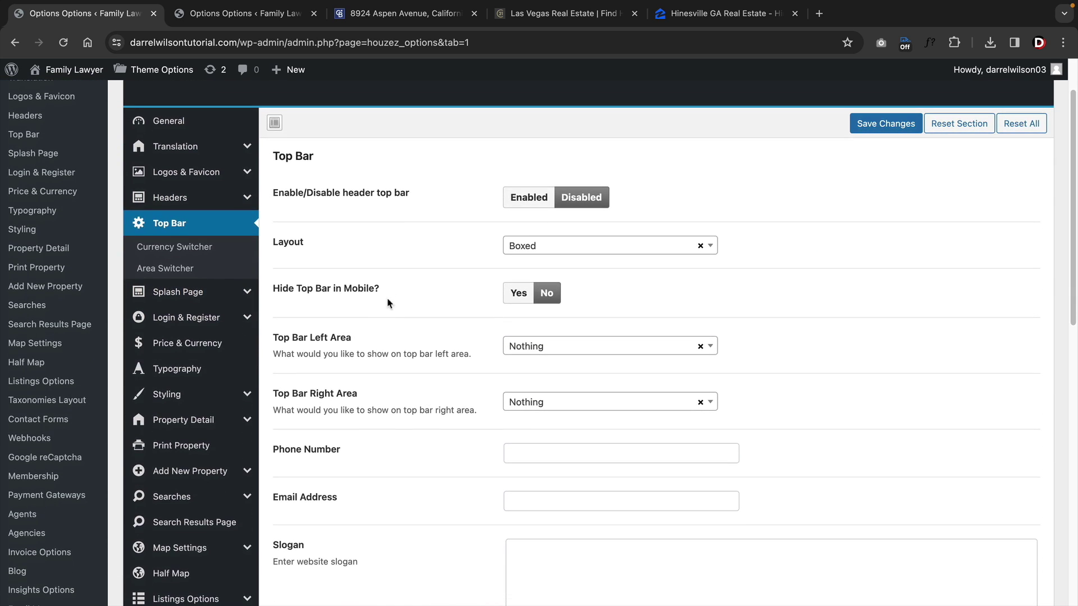
pyautogui.click(534, 200)
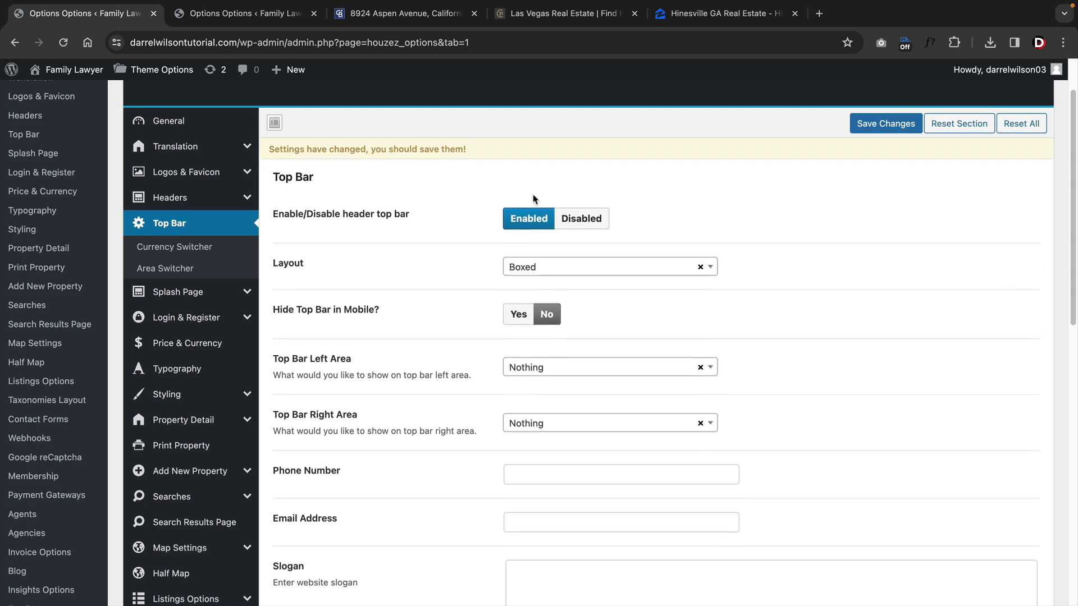
pyautogui.click(592, 226)
# Look through the Splash Page and Login & Register options, then the Price & Currency settings.
pyautogui.click(224, 293)
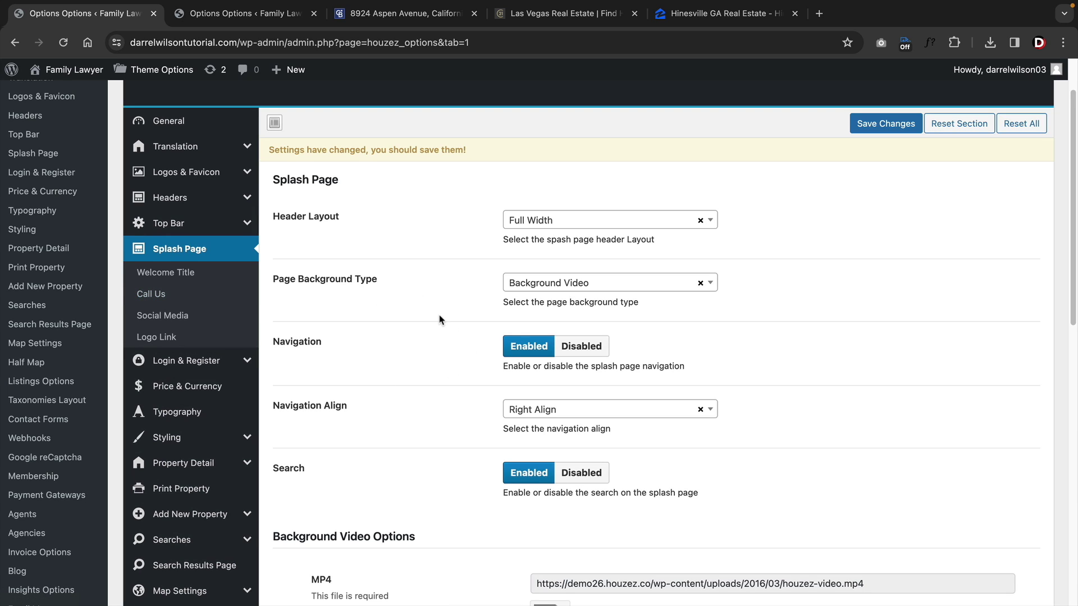
pyautogui.scroll(-8, 469, 305)
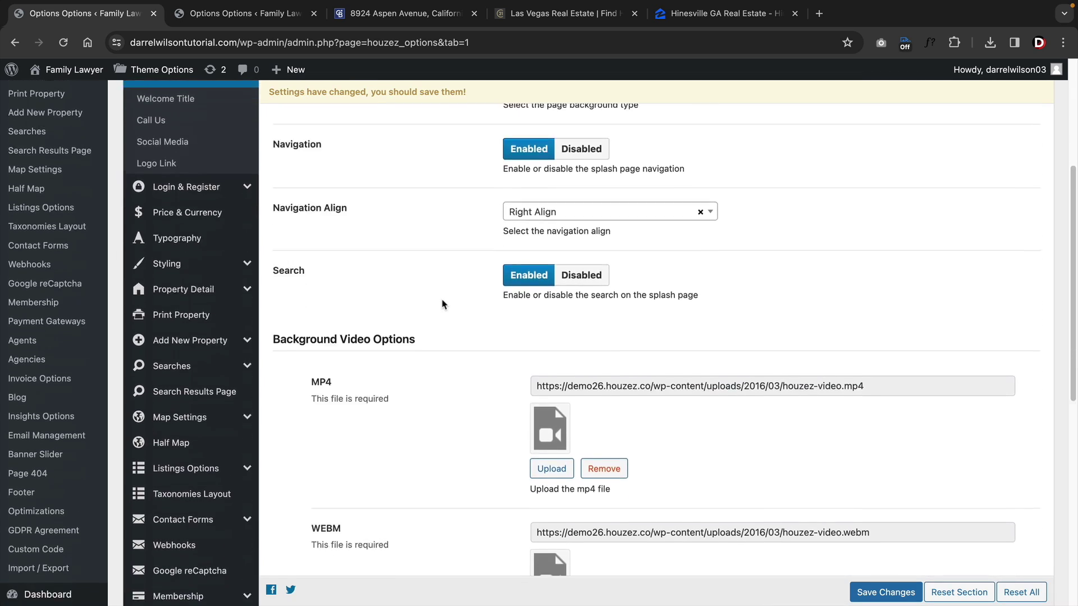
pyautogui.scroll(-3, 441, 304)
pyautogui.scroll(10, 442, 305)
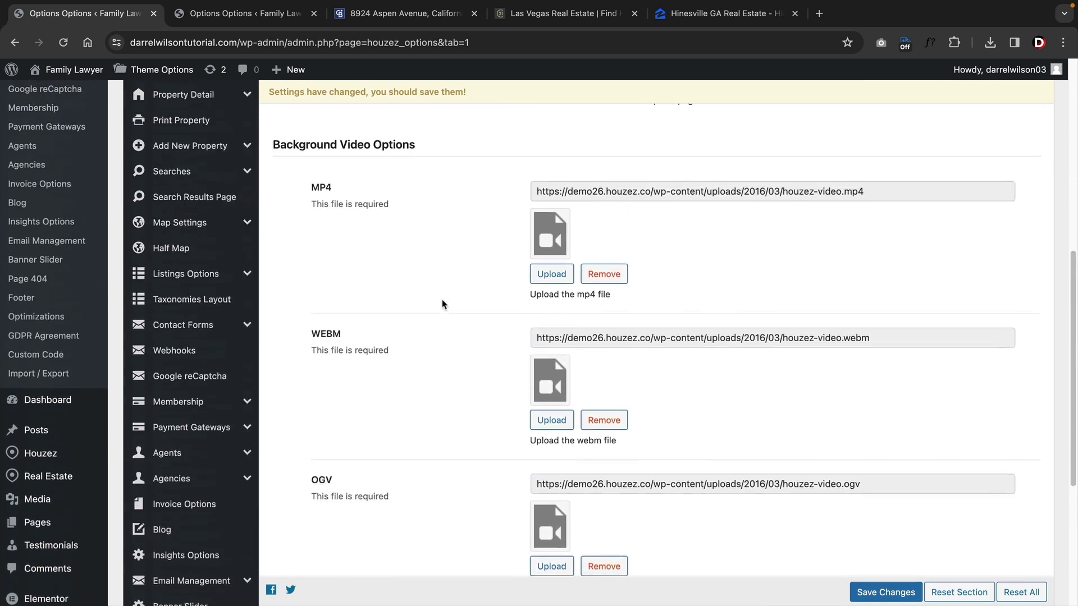
pyautogui.scroll(5, 442, 304)
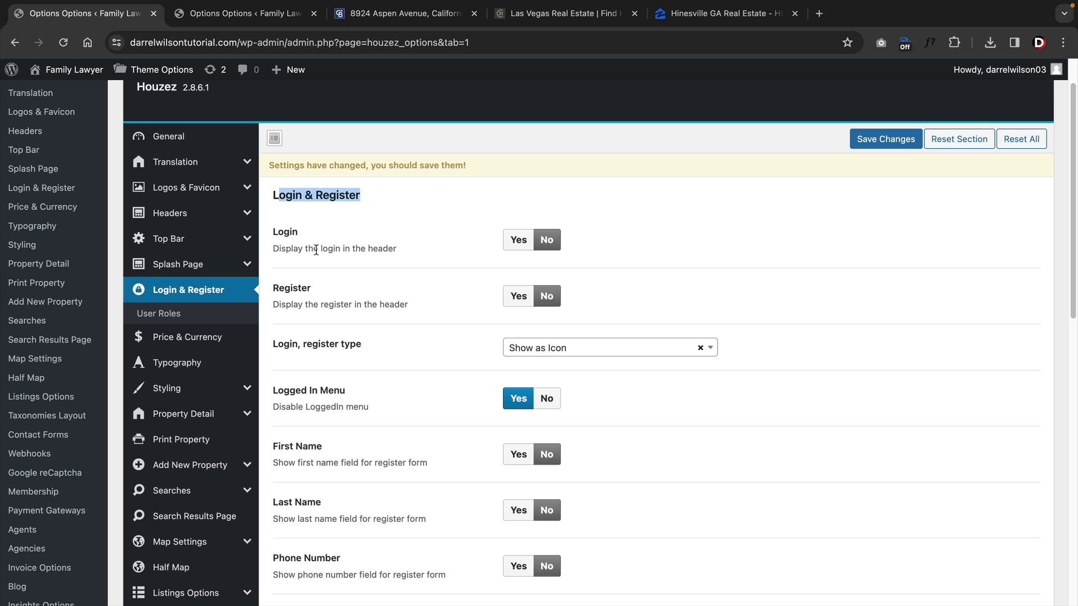
pyautogui.click(217, 336)
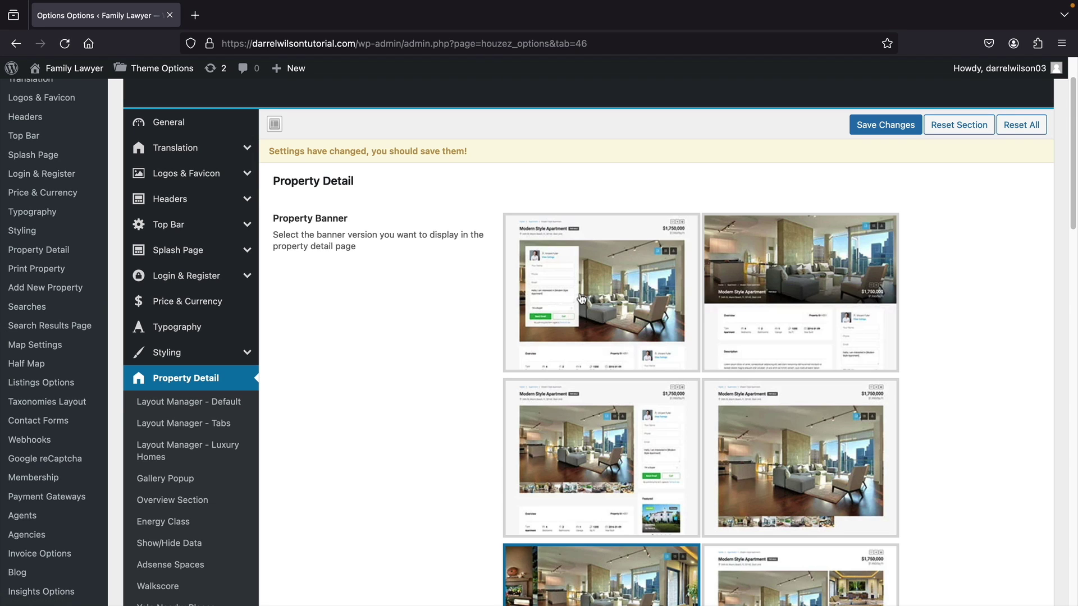
pyautogui.click(582, 298)
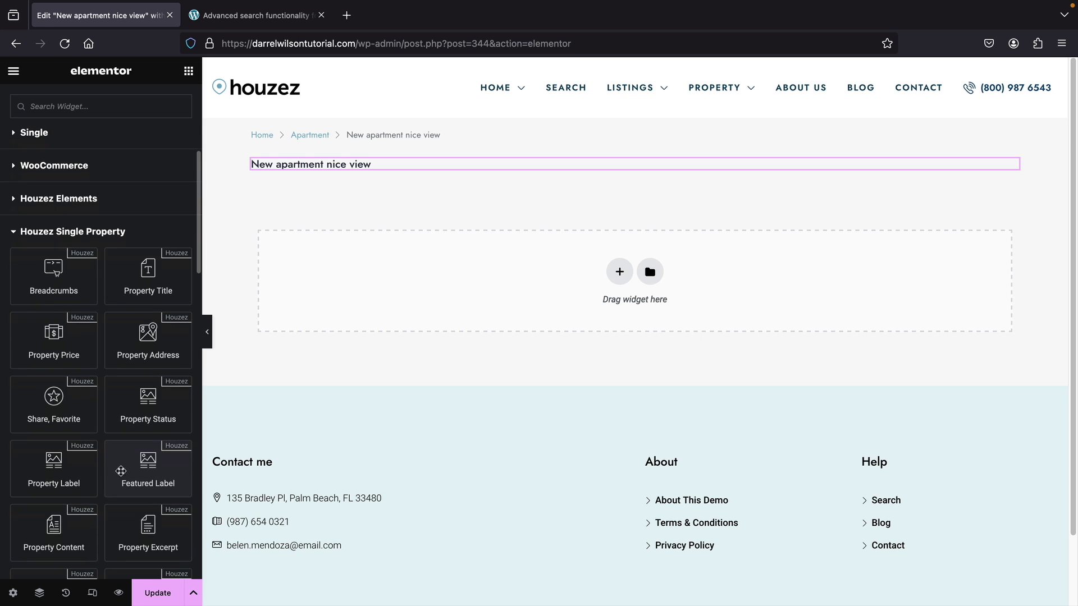
# Place the Featured Image widget under the property title, above Overview.
pyautogui.scroll(-2, 149, 438)
pyautogui.moveTo(54, 550); pyautogui.dragTo(335, 173)
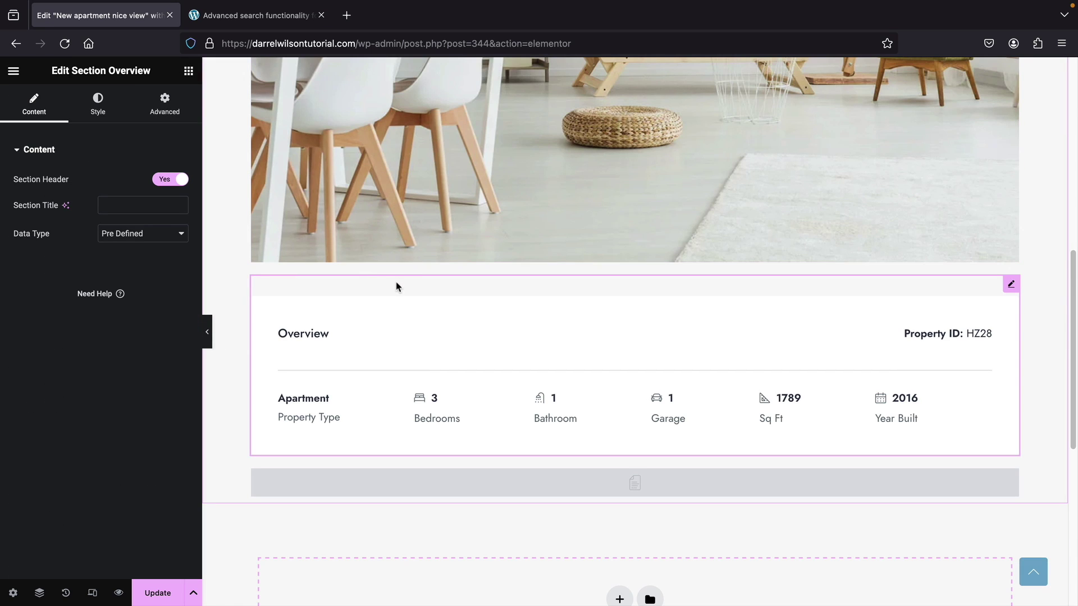
pyautogui.scroll(-2, 336, 224)
pyautogui.click(189, 71)
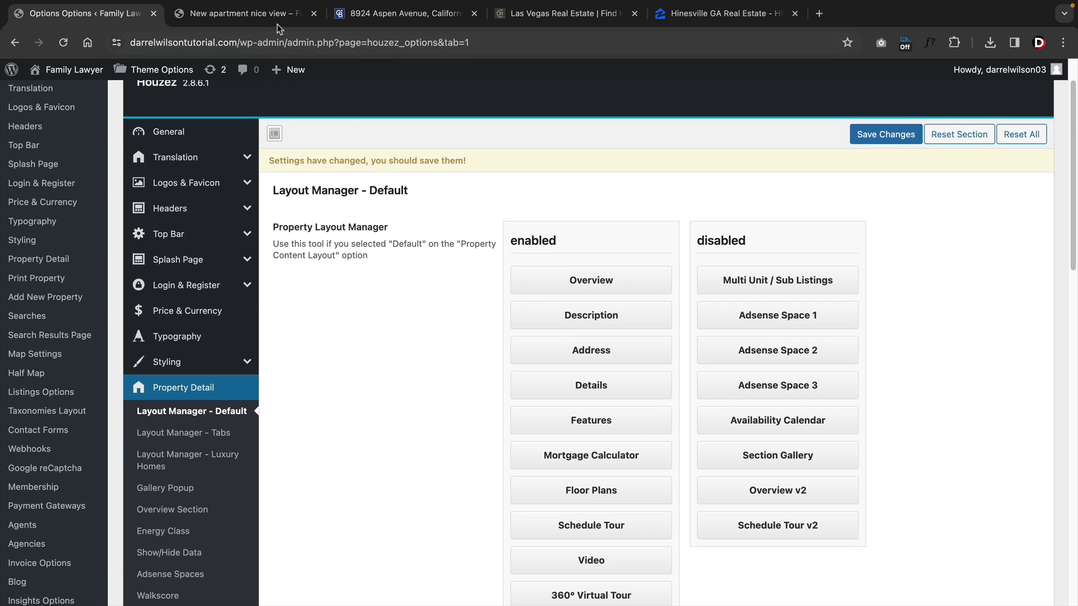
# Check the Overview and Address sections on the published property page.
pyautogui.click(242, 13)
pyautogui.doubleClick(108, 257)
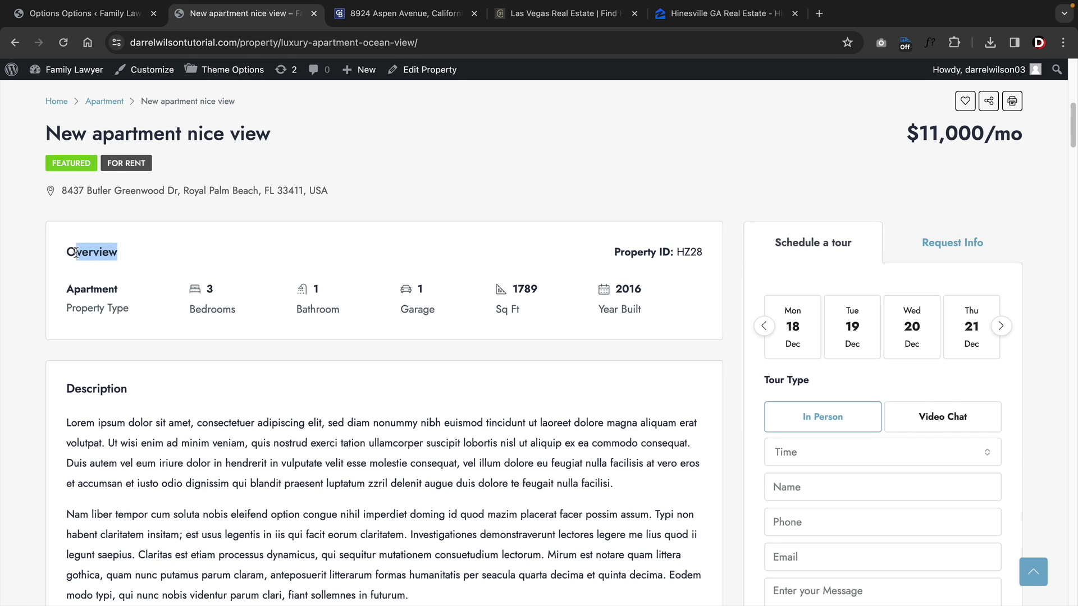
pyautogui.scroll(-5, 84, 264)
pyautogui.moveTo(143, 395); pyautogui.dragTo(80, 400)
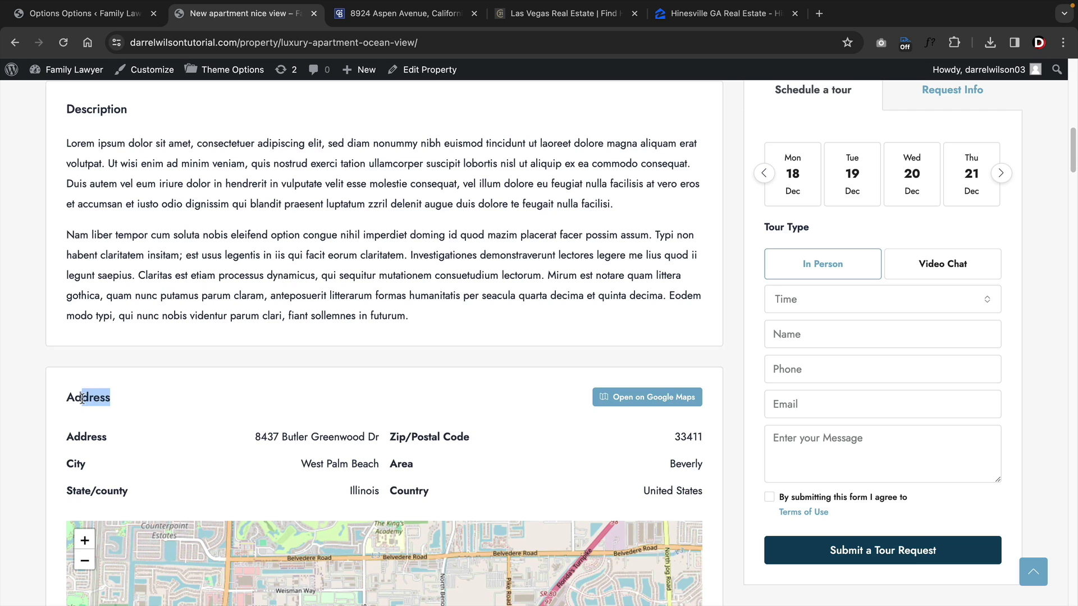
pyautogui.scroll(5, 102, 378)
pyautogui.scroll(-2, 102, 376)
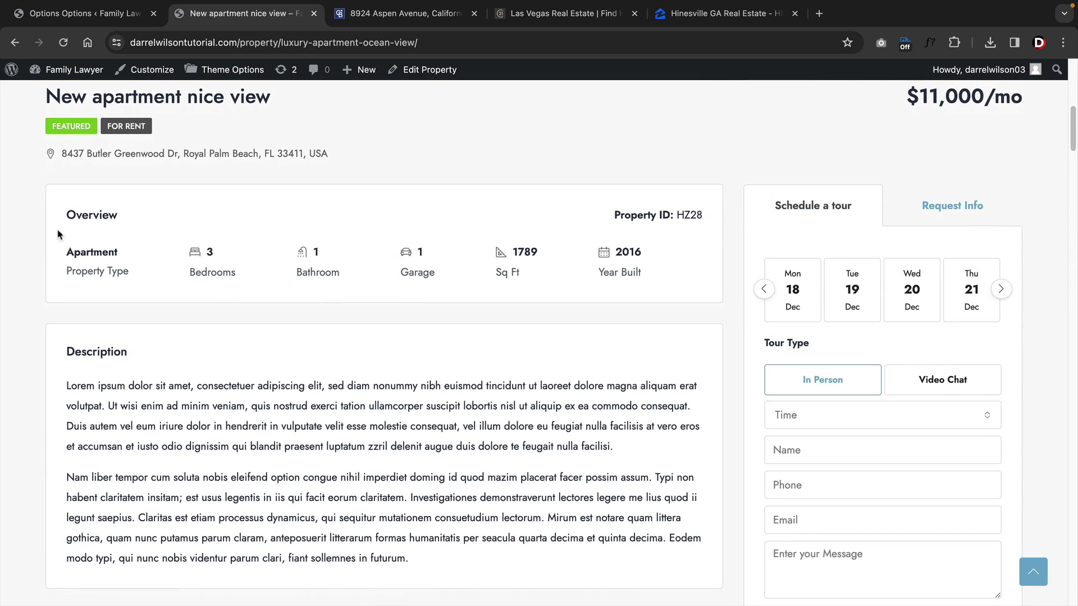
pyautogui.click(95, 14)
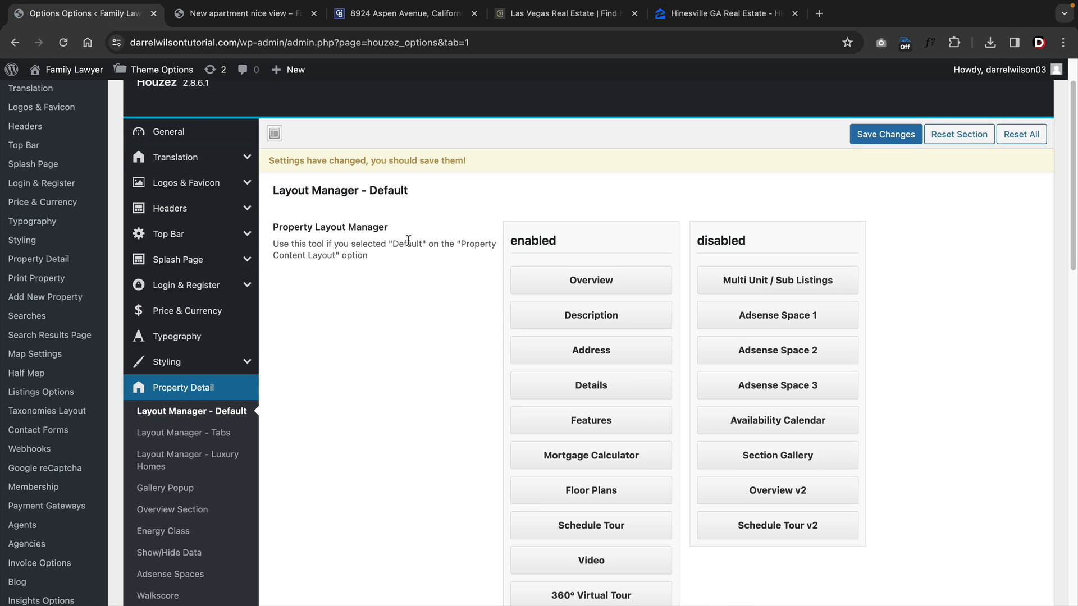
# Move Description above Overview, save, and reload the property page to verify.
pyautogui.moveTo(581, 322); pyautogui.dragTo(590, 270)
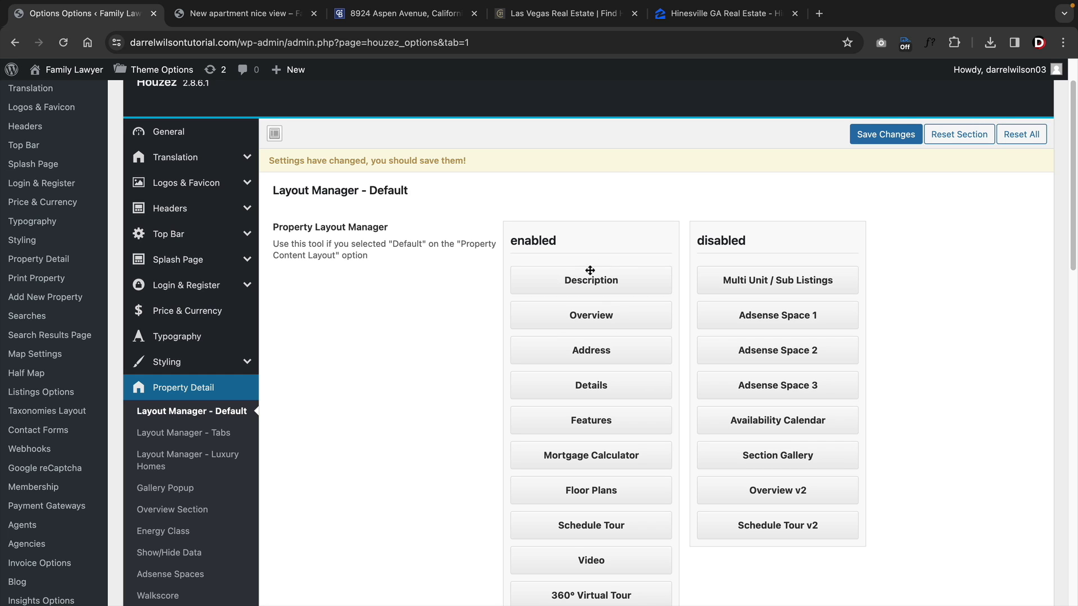
pyautogui.click(858, 135)
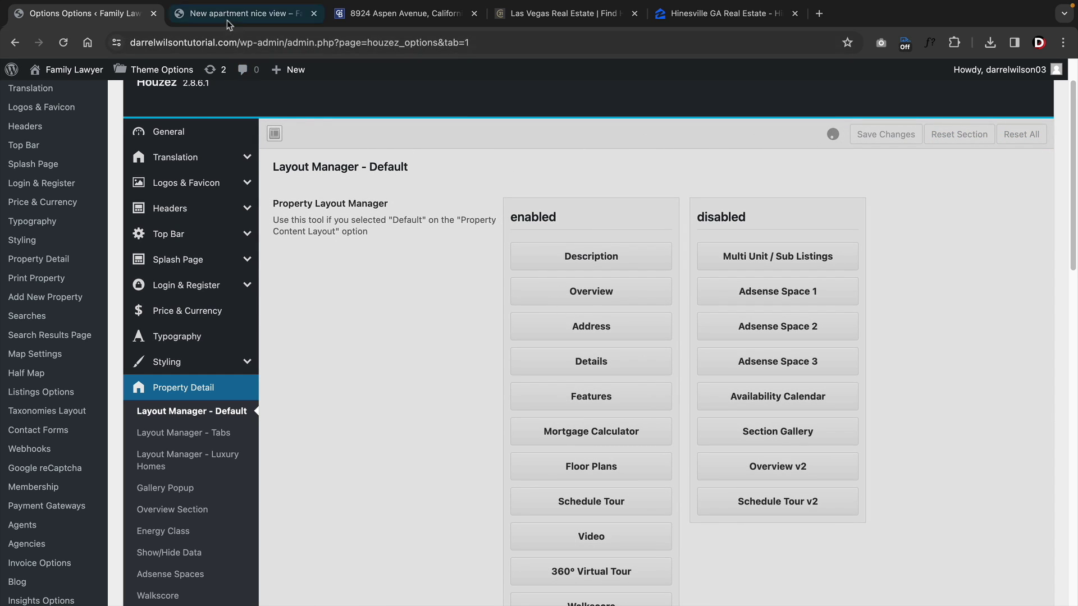
pyautogui.click(228, 17)
pyautogui.scroll(3, 174, 138)
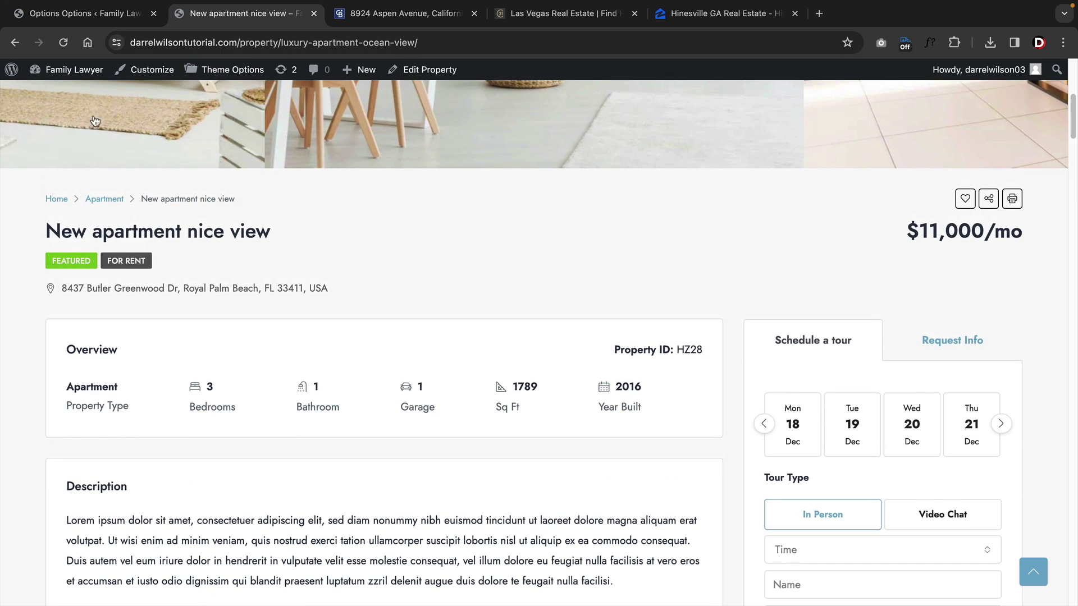
pyautogui.click(64, 44)
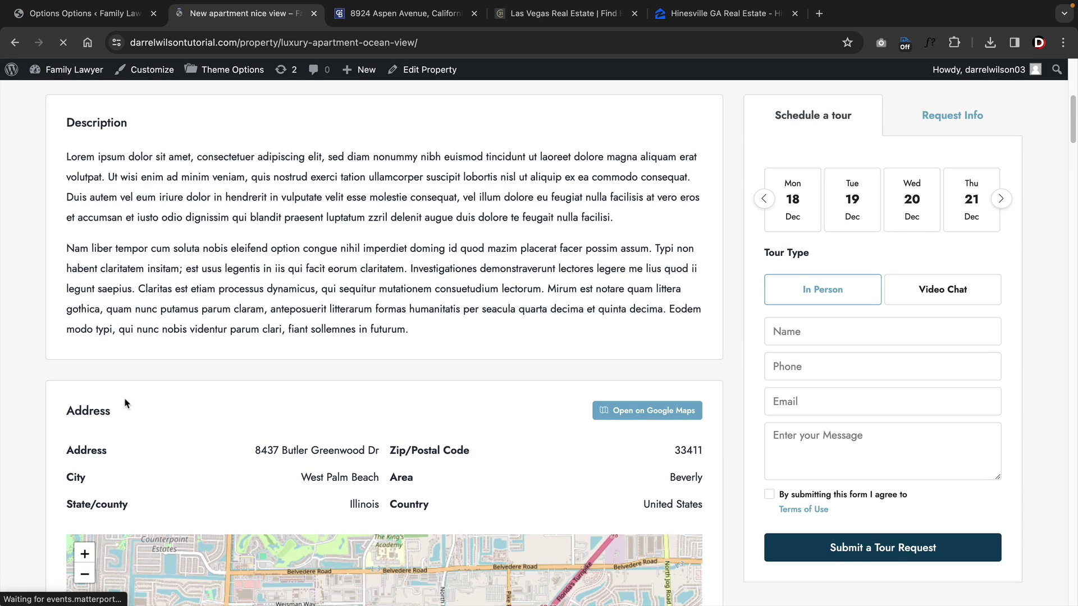
pyautogui.scroll(-4, 129, 329)
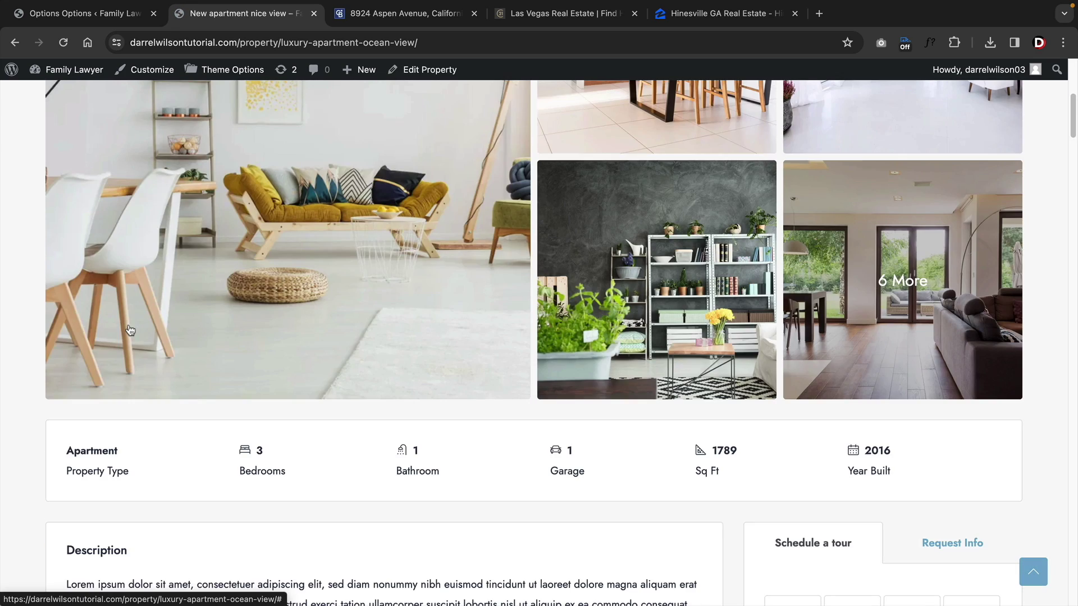
pyautogui.scroll(-5, 130, 329)
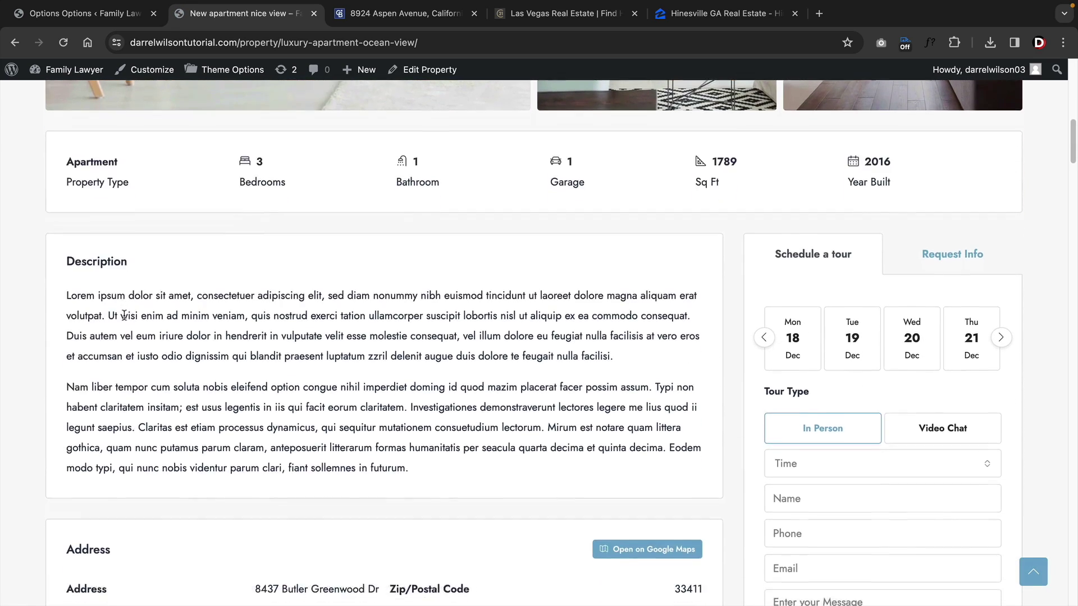
pyautogui.scroll(-1, 125, 314)
pyautogui.scroll(10, 130, 309)
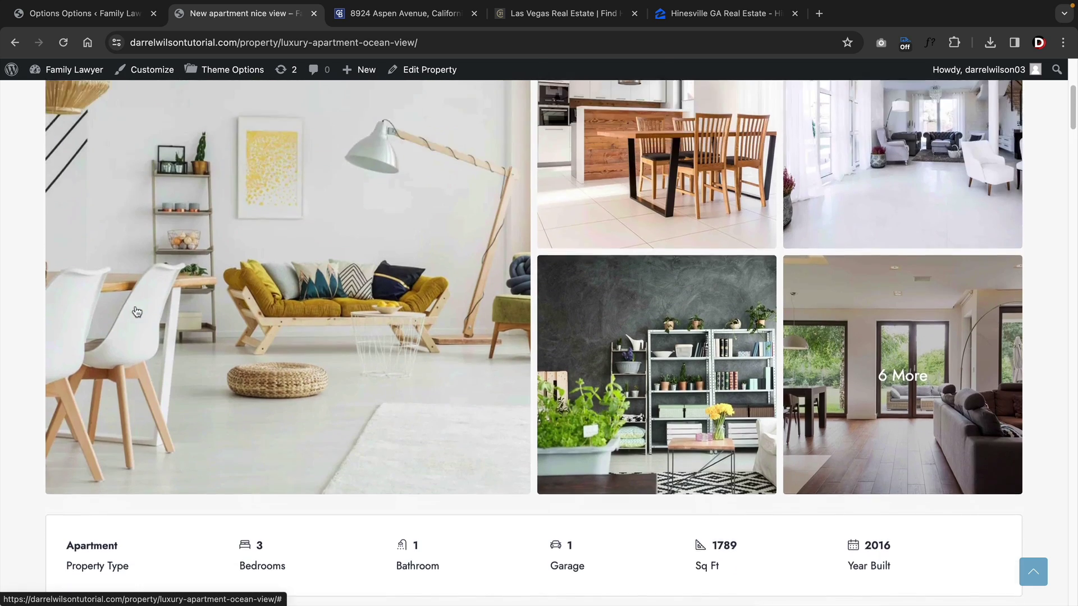
pyautogui.scroll(-4, 136, 312)
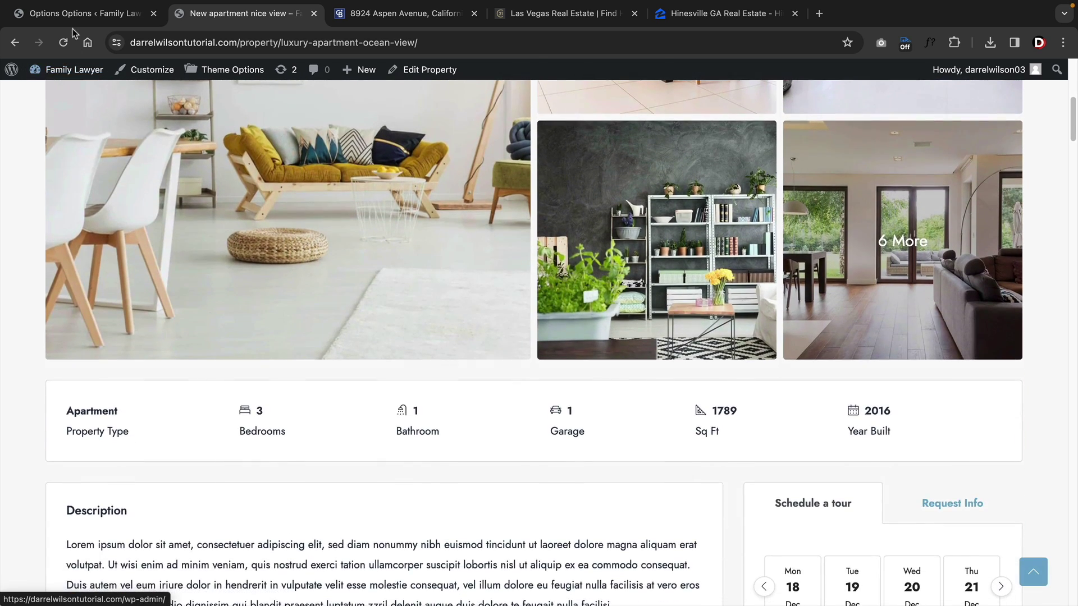
# Put Description back below Overview and save again.
pyautogui.click(85, 12)
pyautogui.moveTo(580, 259); pyautogui.dragTo(583, 308)
pyautogui.click(886, 134)
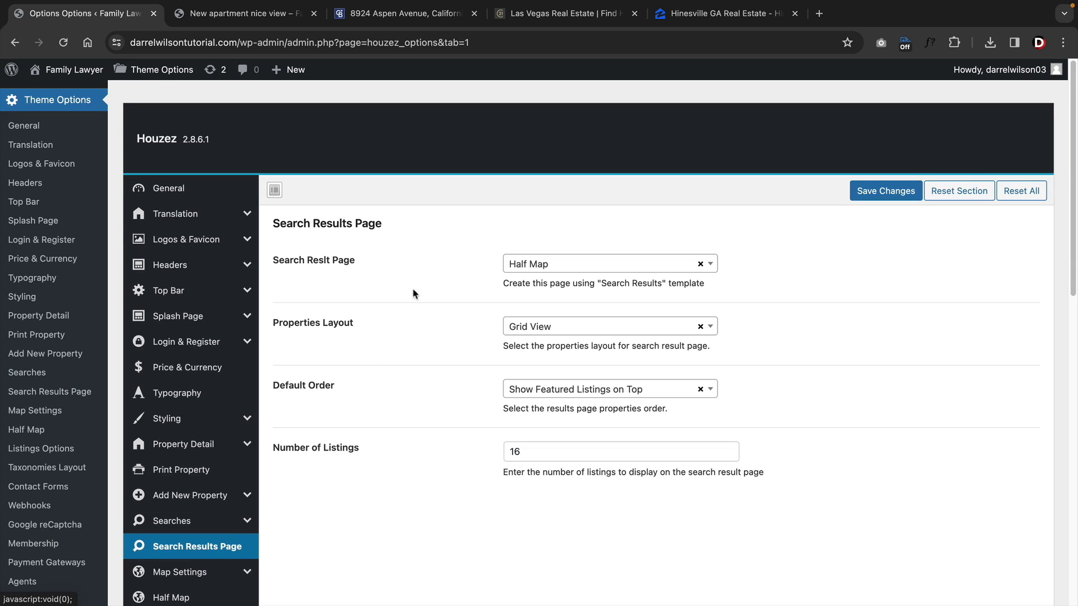
# Set the Search Result Page to Normal Page with the middle layout.
pyautogui.click(594, 267)
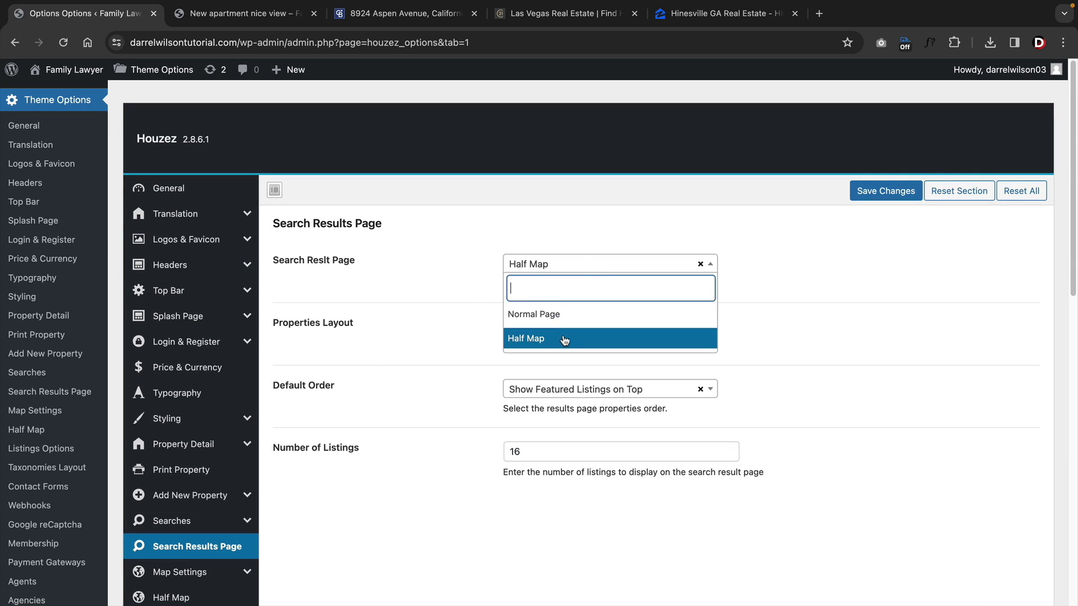
pyautogui.click(567, 314)
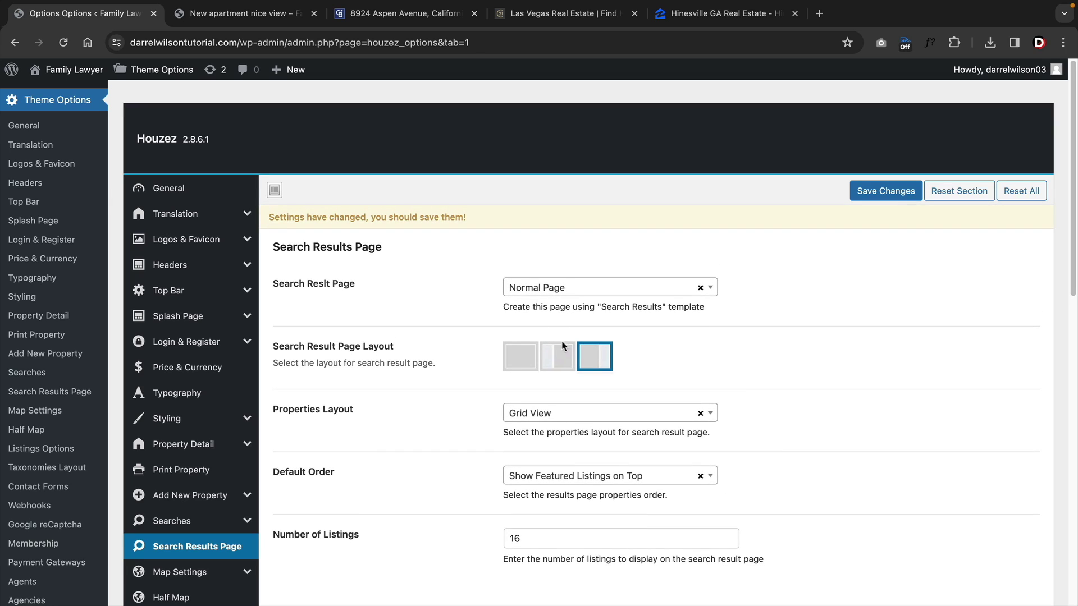
pyautogui.click(564, 366)
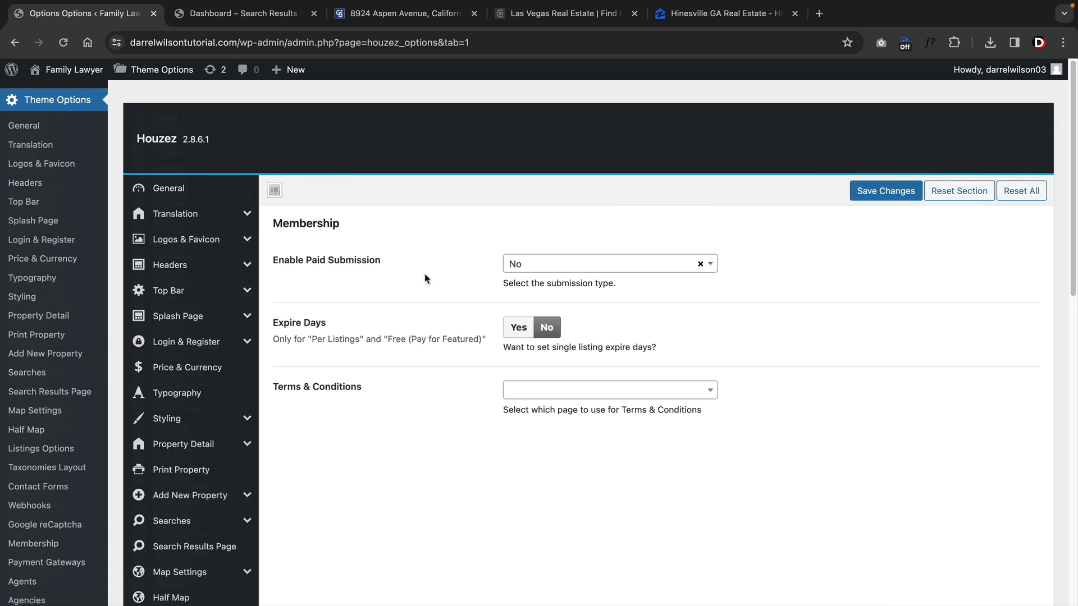
# Set Enable Paid Submission to Free (Pay For Featured) instead of Per Listing.
pyautogui.click(538, 266)
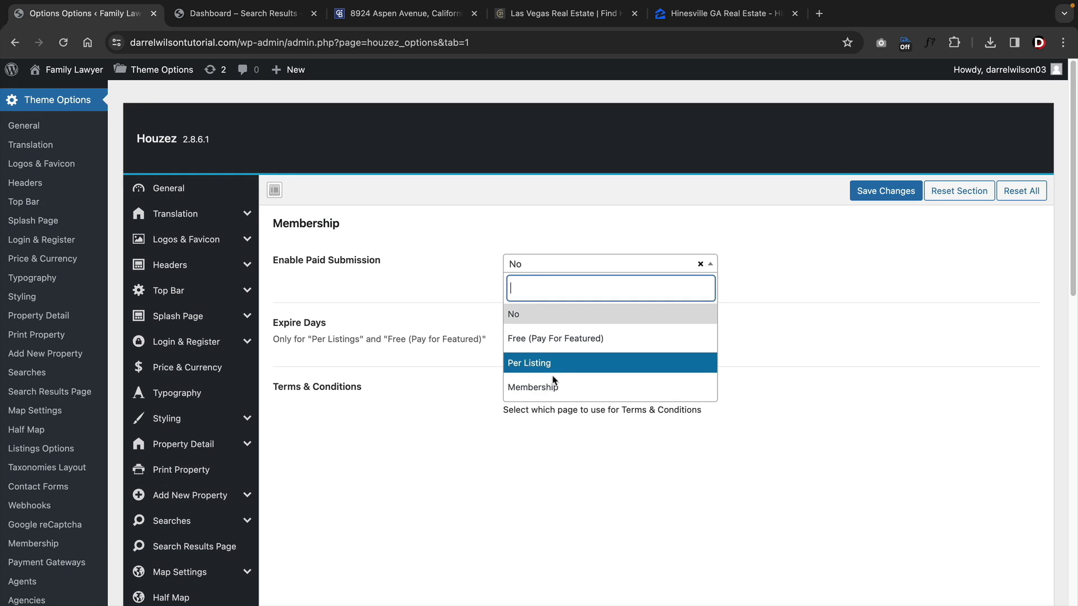
pyautogui.click(548, 360)
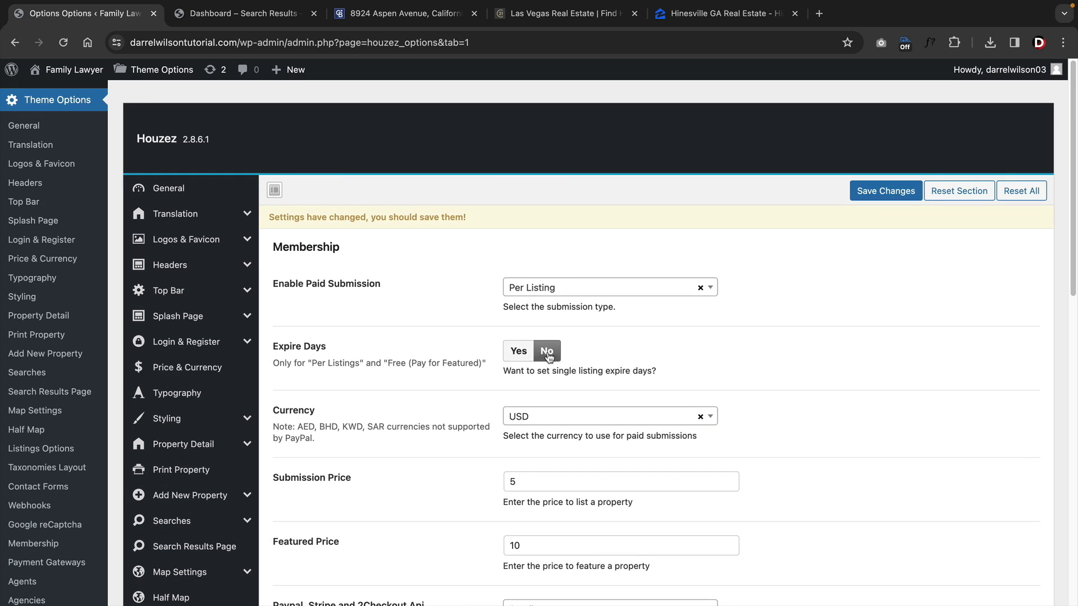
pyautogui.click(558, 288)
pyautogui.click(558, 363)
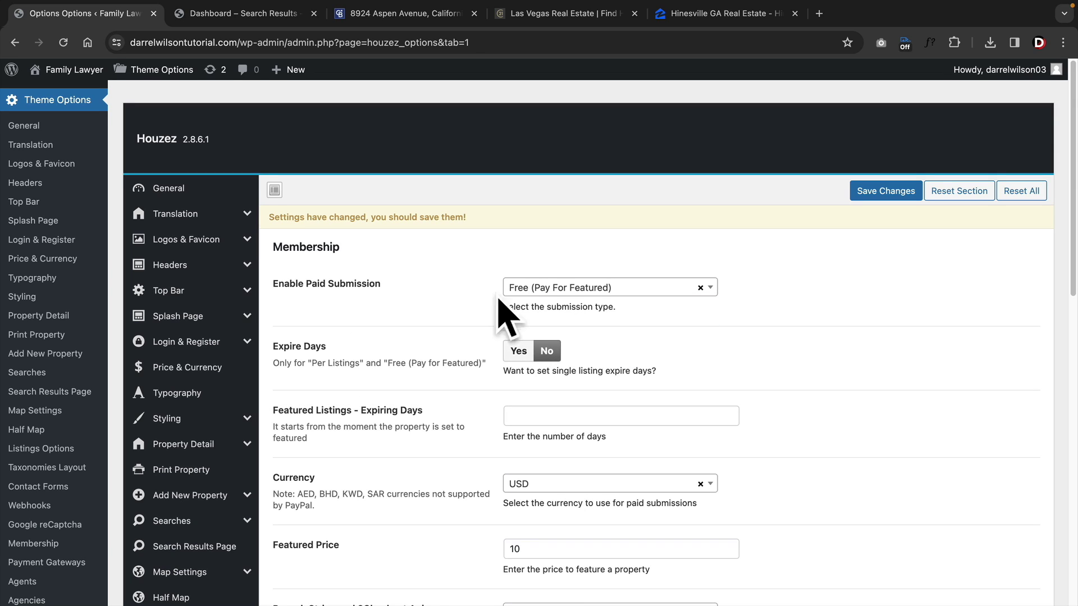
# Under Payment Gateways, try WooCommerce, then keep Houzez Custom Gateways.
pyautogui.scroll(-7, 247, 330)
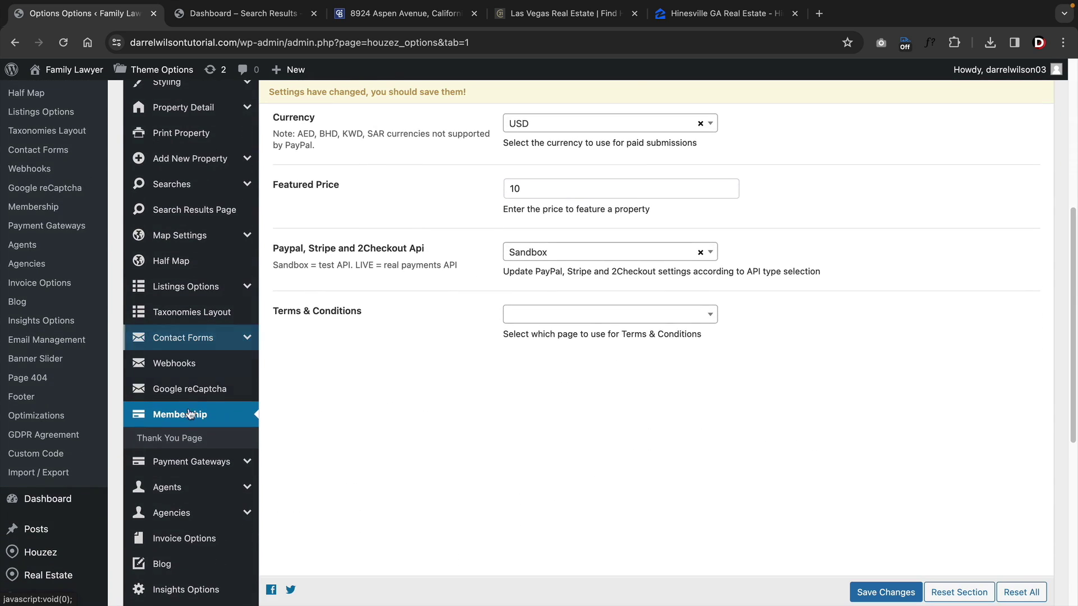
pyautogui.click(185, 303)
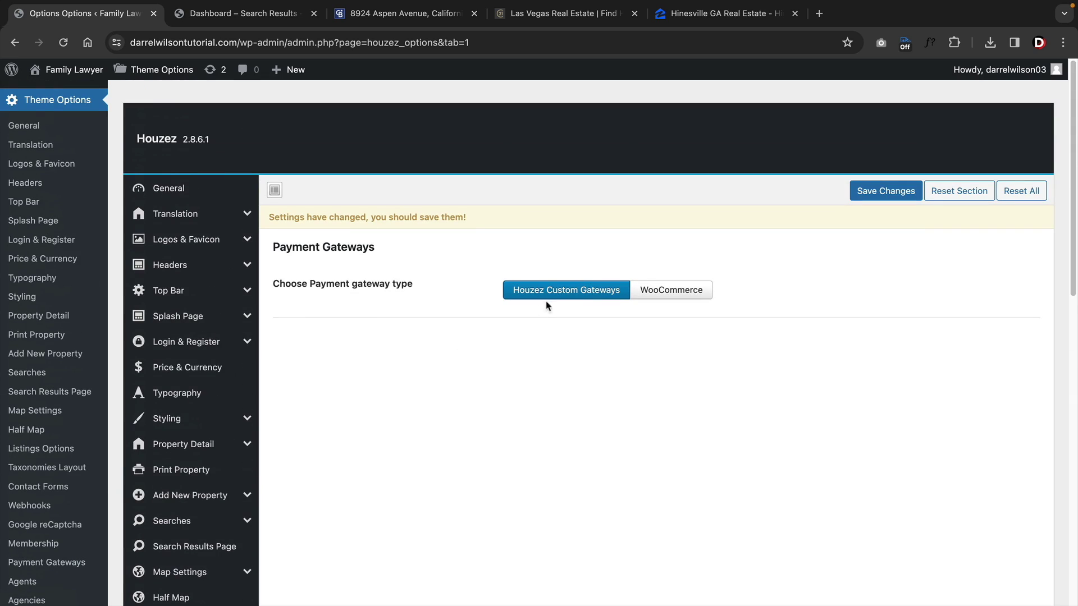
pyautogui.click(645, 292)
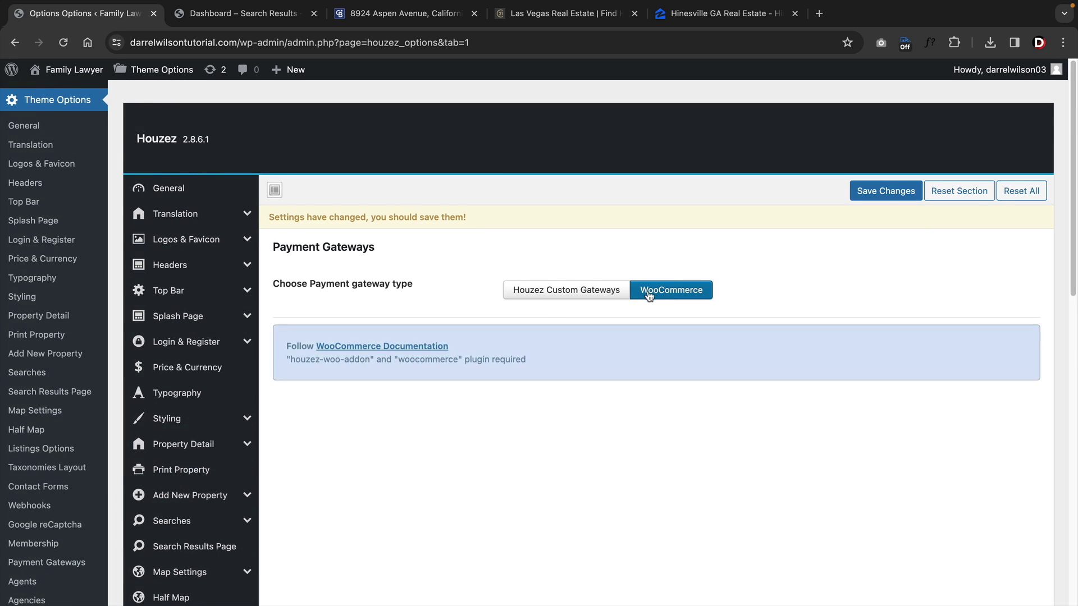
pyautogui.click(584, 296)
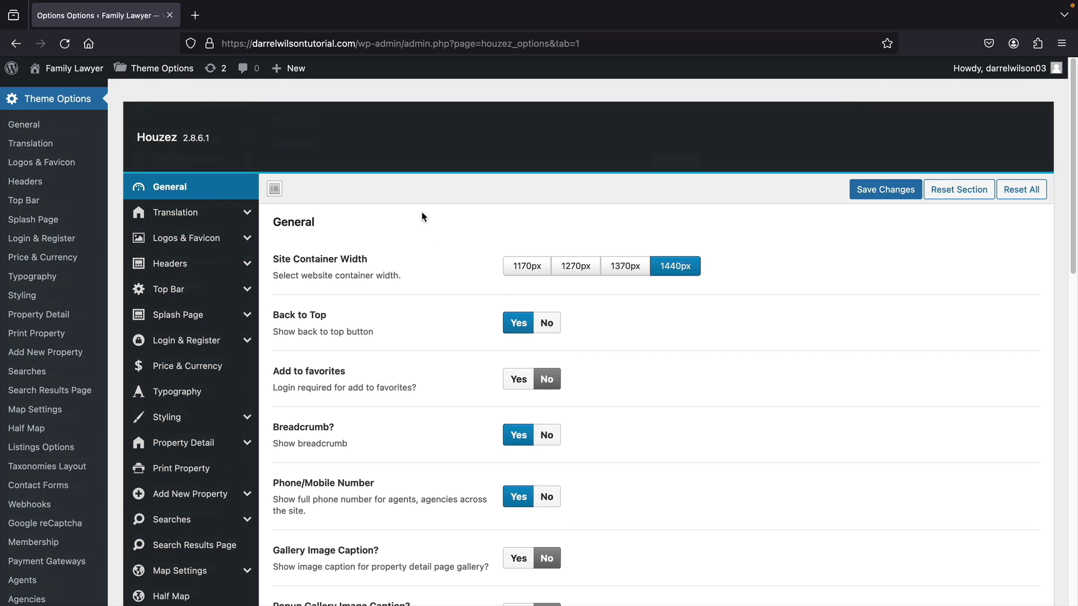
pyautogui.scroll(-6, 428, 234)
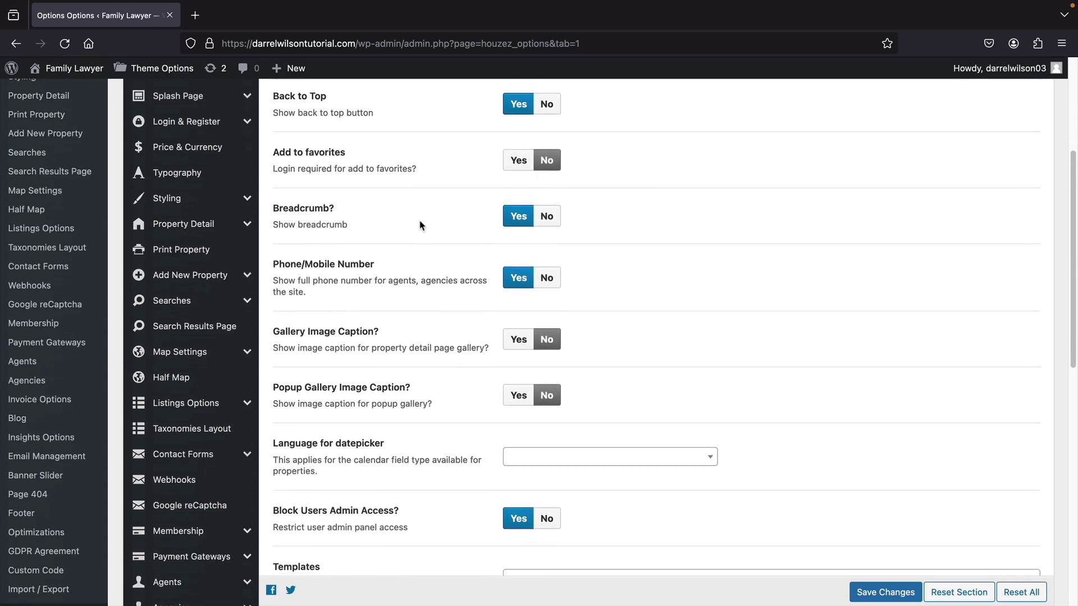
pyautogui.scroll(-4, 420, 227)
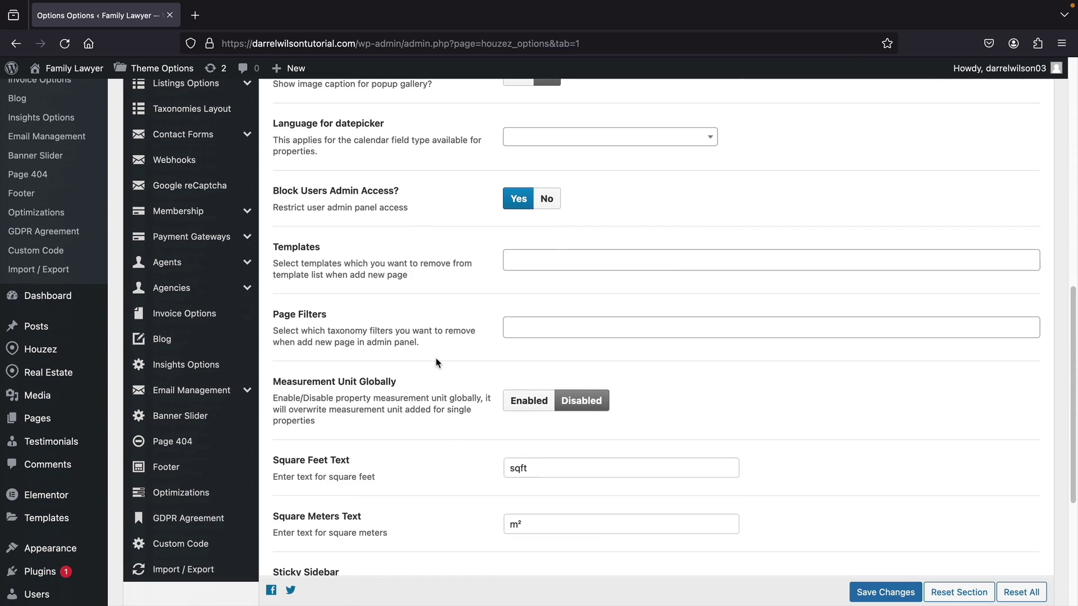
pyautogui.scroll(4, 437, 363)
pyautogui.scroll(3, 437, 362)
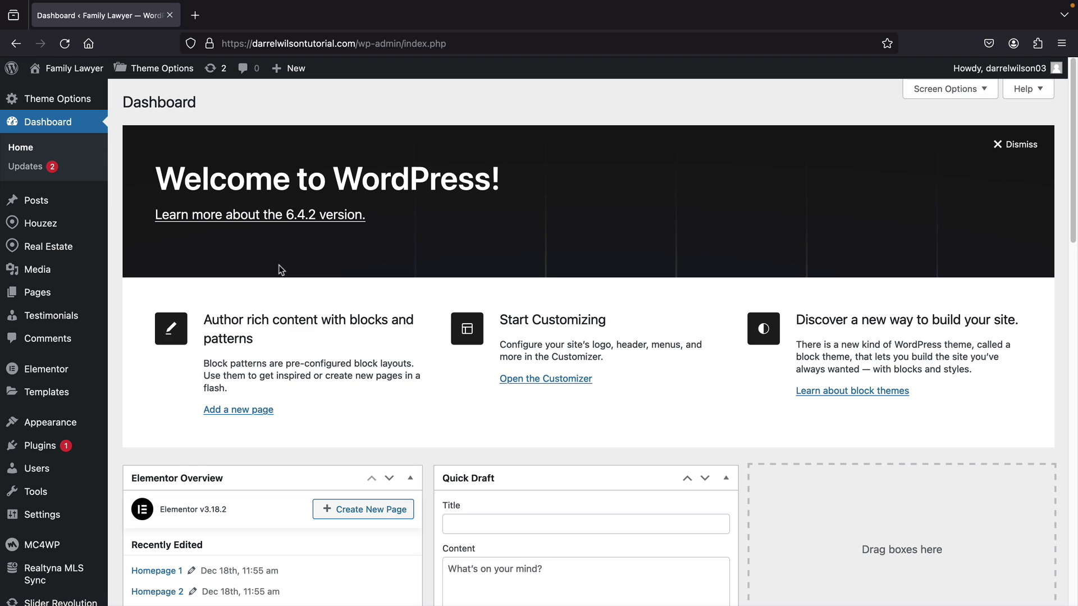
# In Elementor Settings, tick Landing Pages, Properties, Agencies and Agents, and save.
pyautogui.moveTo(59, 370)
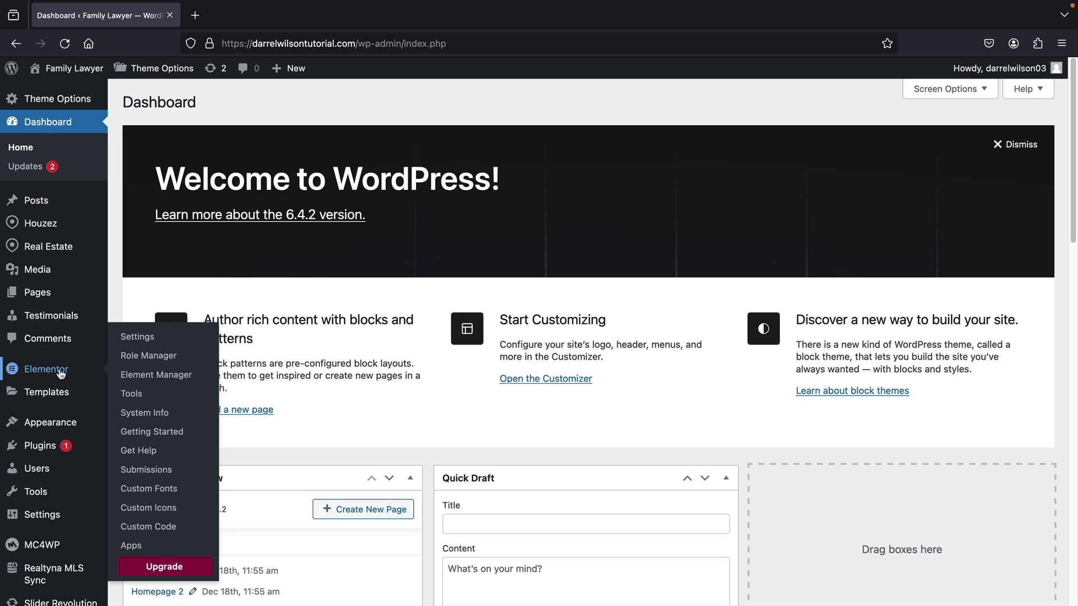
pyautogui.click(138, 336)
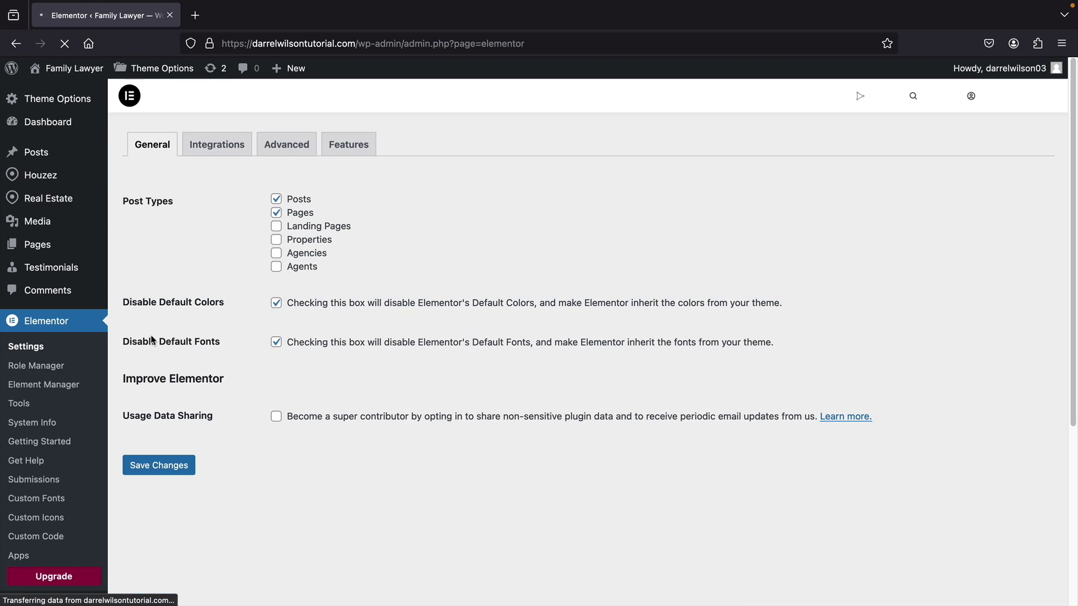
pyautogui.click(276, 226)
pyautogui.click(276, 239)
pyautogui.click(276, 253)
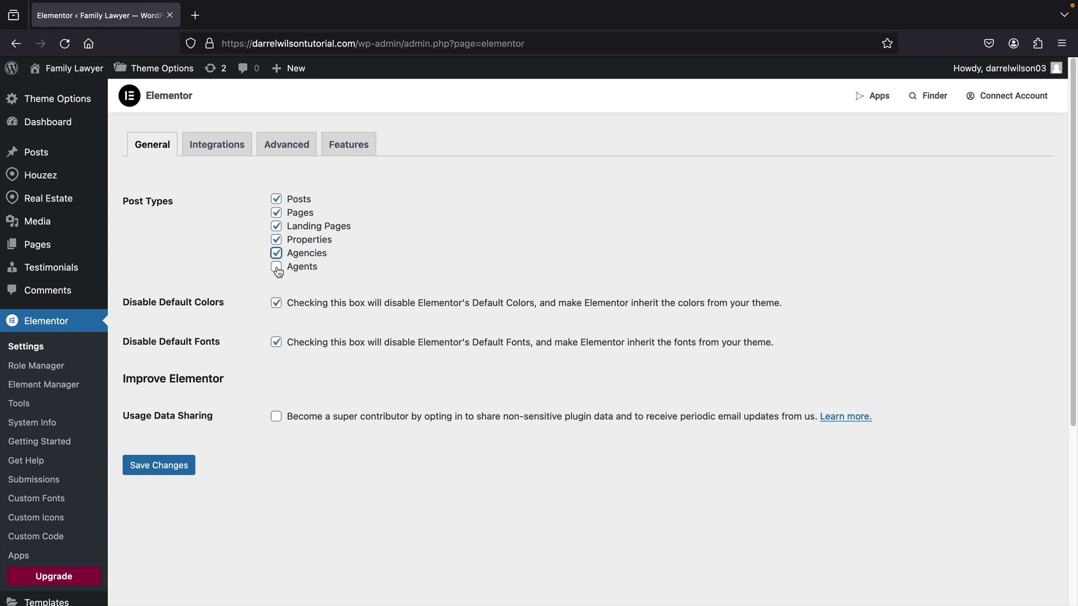
pyautogui.click(276, 267)
pyautogui.click(167, 469)
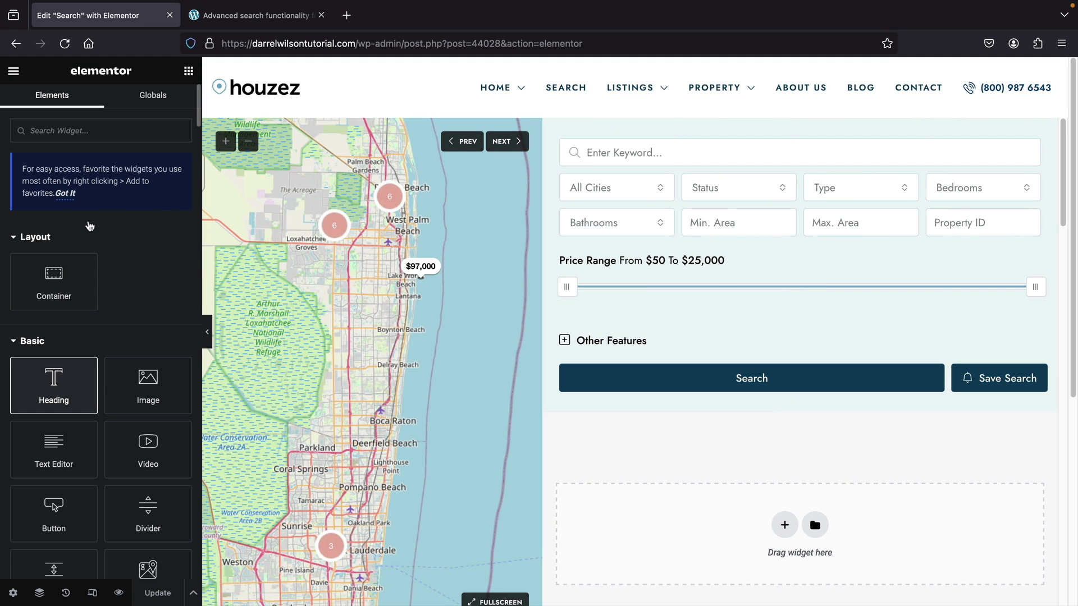
# Scroll the Search page in Elementor and try dragging Container and Heading widgets onto it.
pyautogui.scroll(-5, 761, 411)
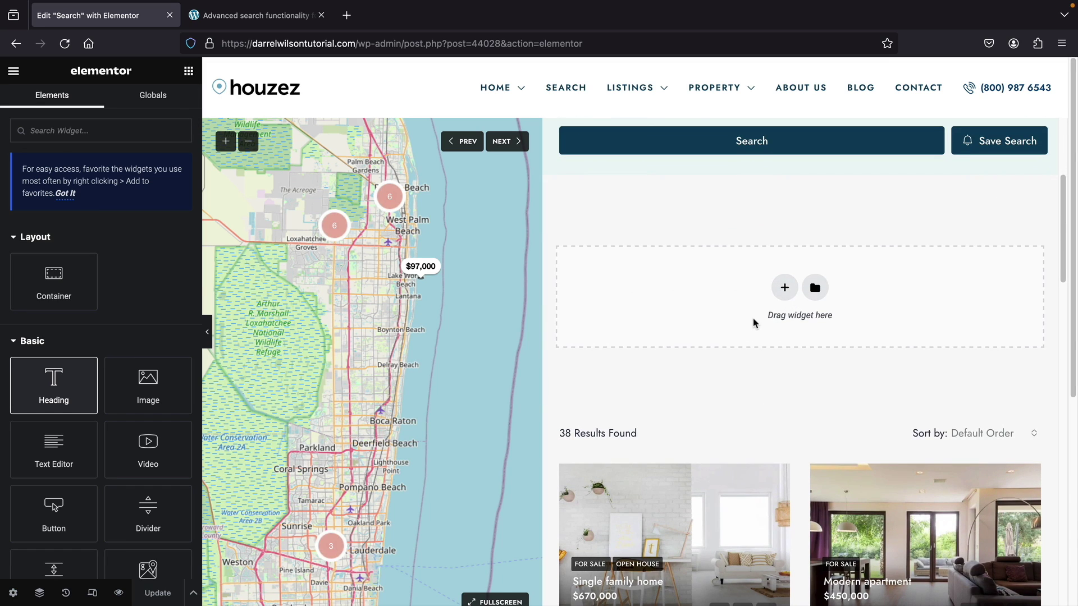
pyautogui.scroll(-10, 745, 324)
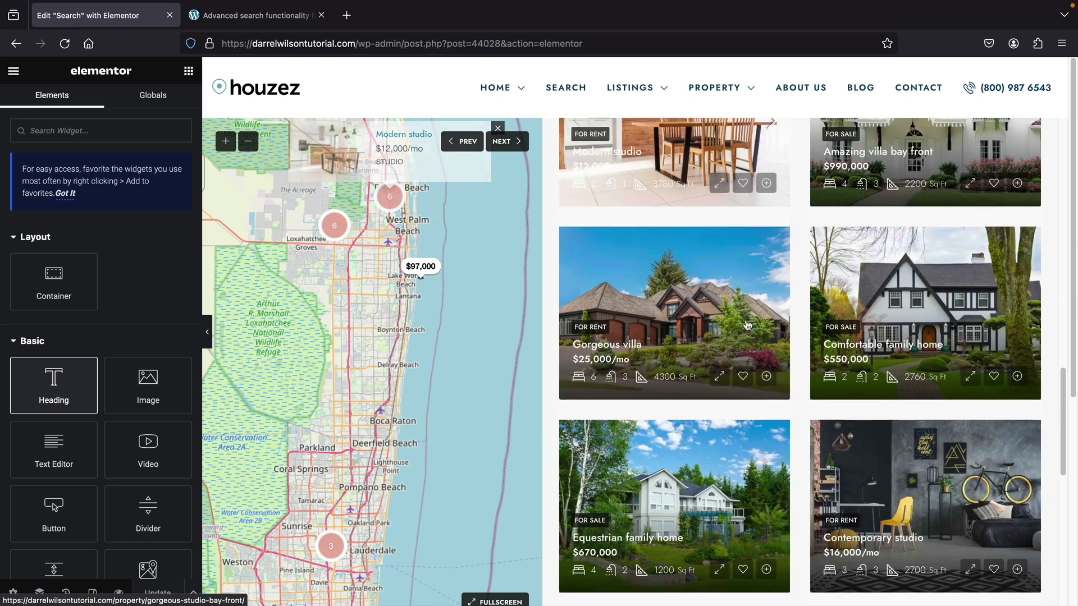
pyautogui.scroll(-7, 746, 326)
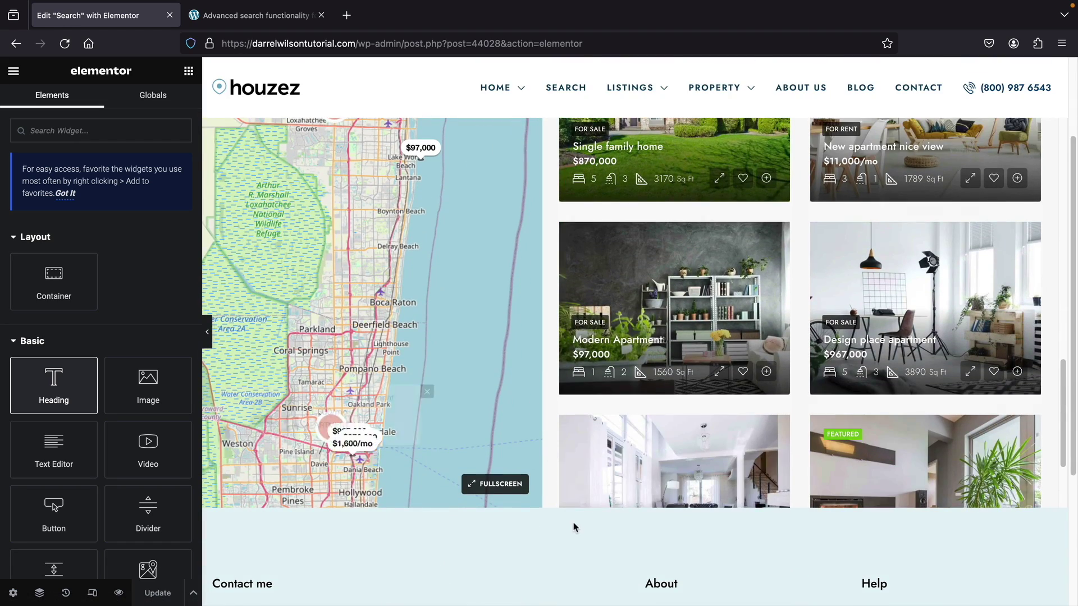
pyautogui.scroll(-1, 580, 514)
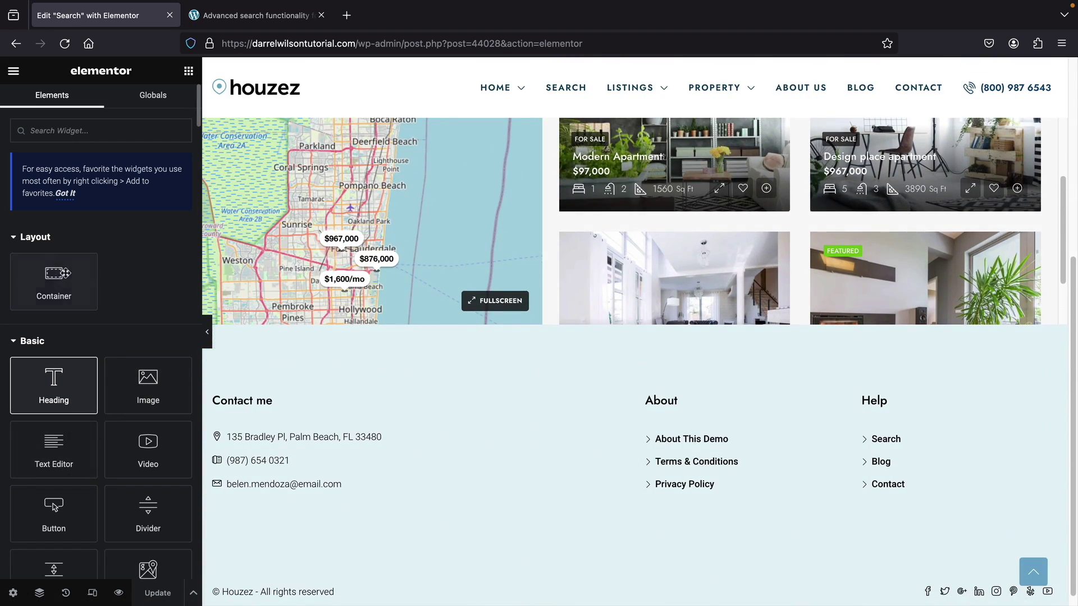
pyautogui.moveTo(53, 275); pyautogui.dragTo(443, 325)
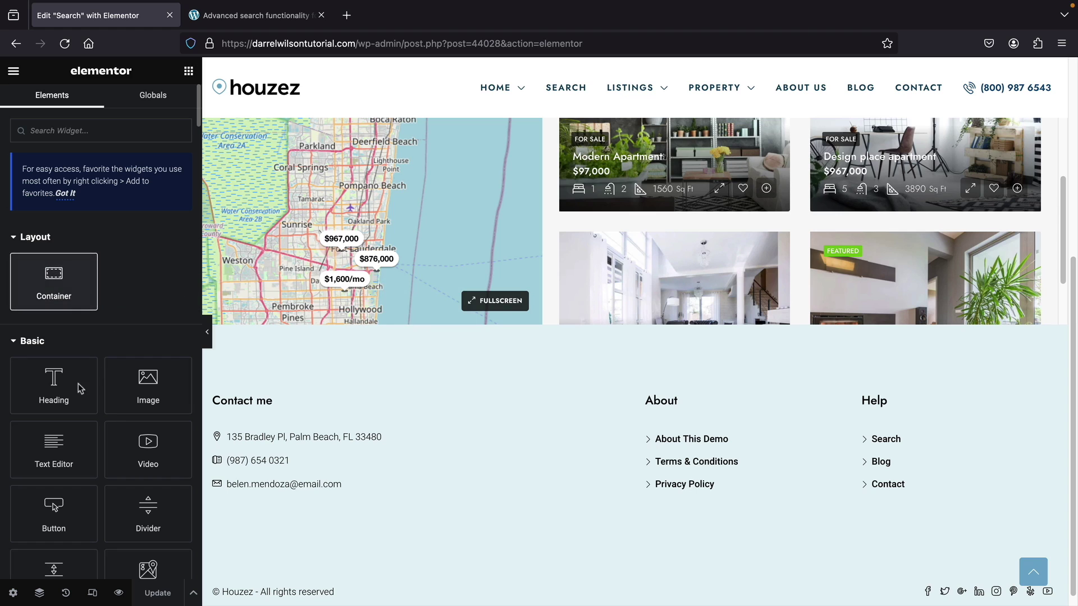
pyautogui.moveTo(77, 385); pyautogui.dragTo(496, 306)
pyautogui.scroll(-1, 675, 303)
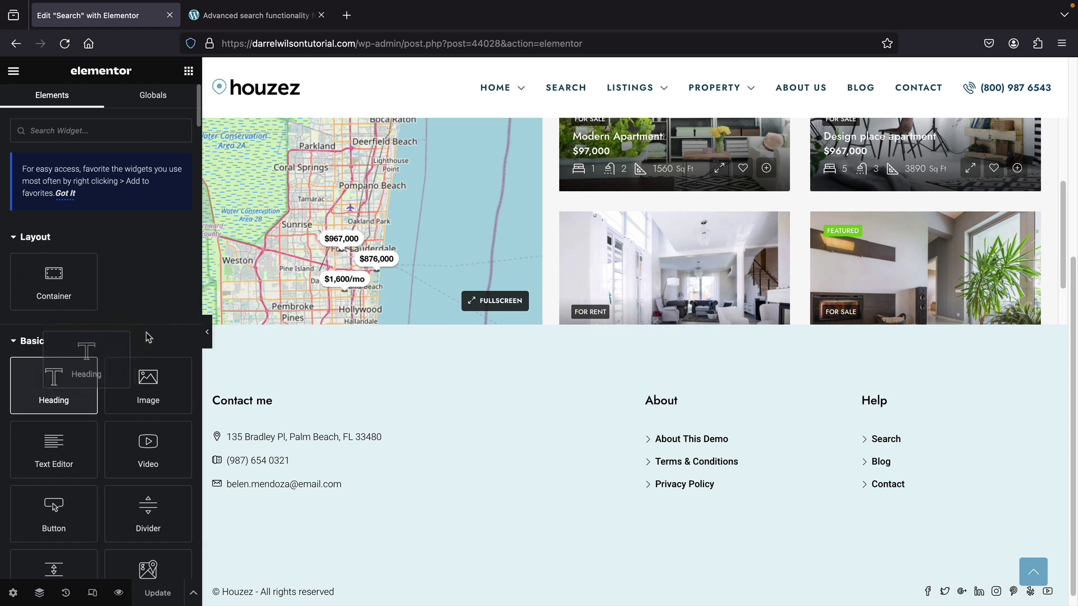
pyautogui.scroll(5, 675, 374)
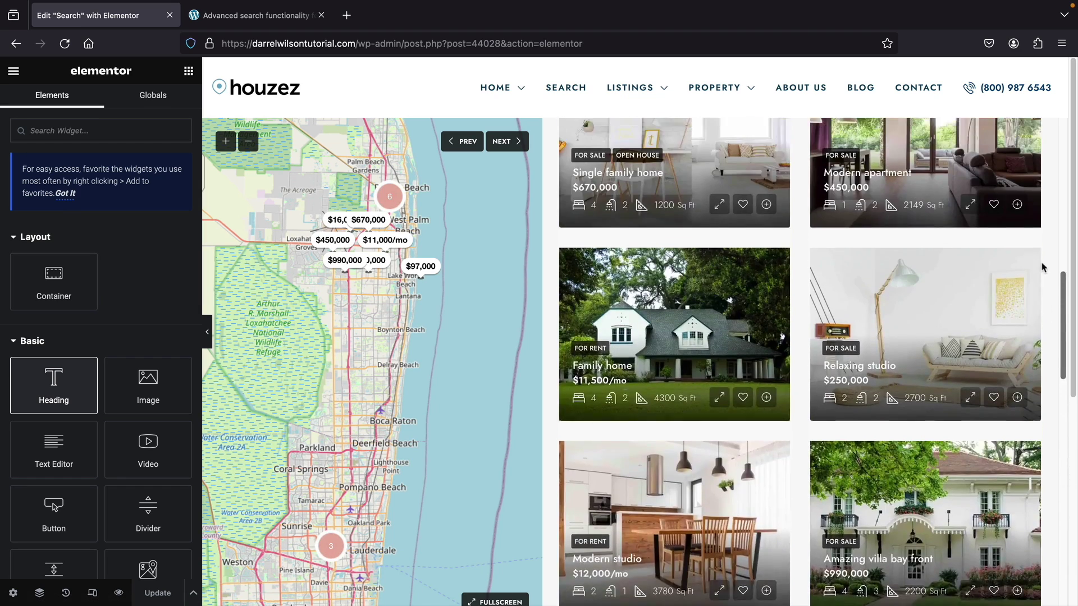
pyautogui.scroll(10, 1042, 267)
pyautogui.scroll(-3, 772, 277)
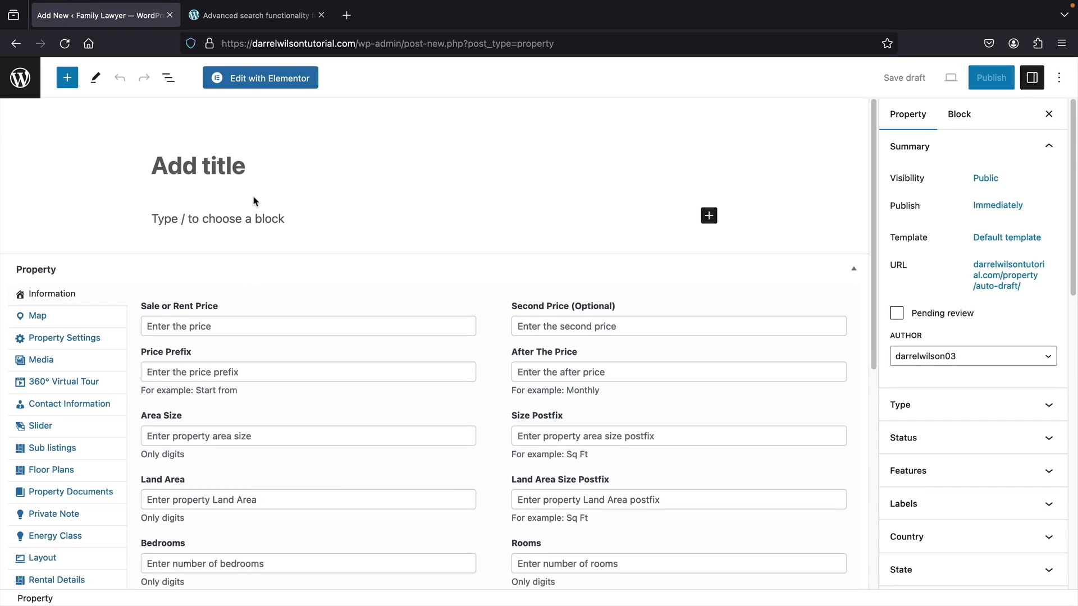
# Title the property '1549 Besy Way Drive' with body text 'This is a propertyy'.
pyautogui.write('1549 Besy Way Drive')
pyautogui.press('Return')
pyautogui.write('This is a ')
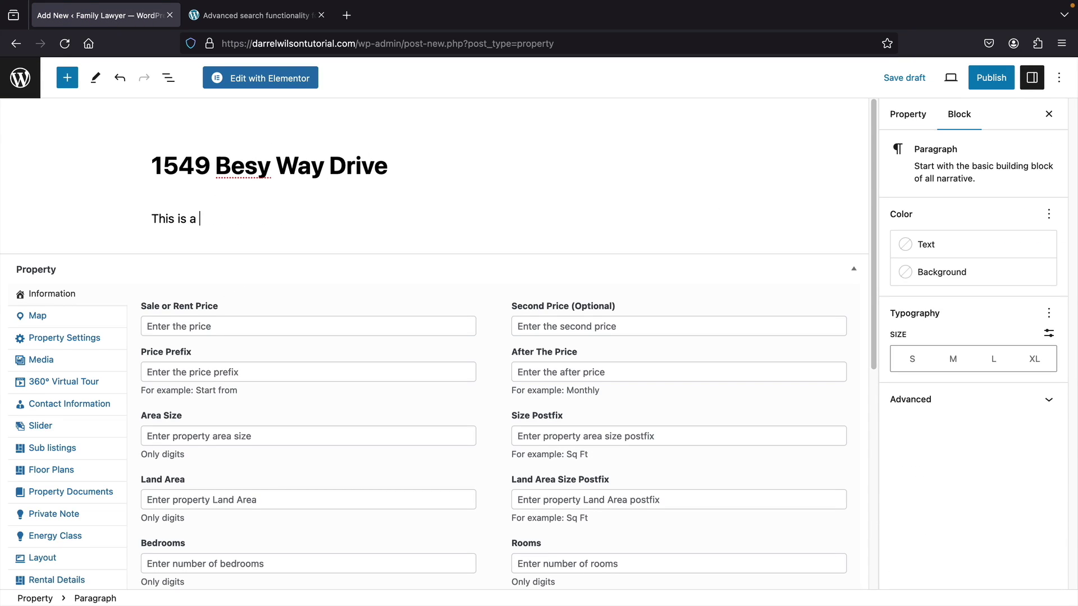
pyautogui.write('propertyy')
# Set the villa interior photo from the media library as the featured image.
pyautogui.click(908, 114)
pyautogui.scroll(-3, 921, 449)
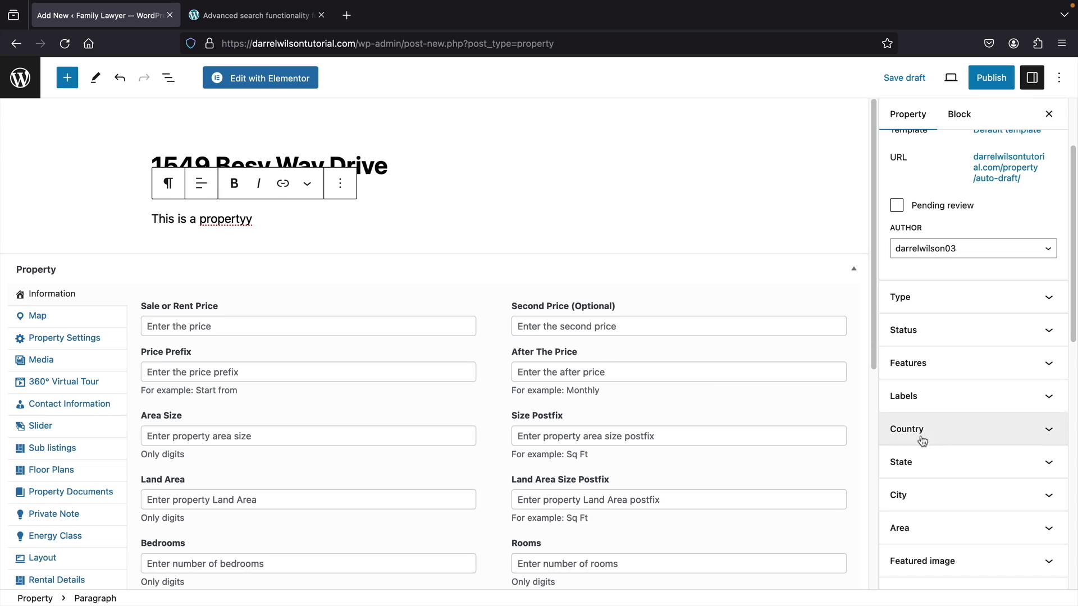
pyautogui.scroll(-1, 921, 441)
pyautogui.click(933, 537)
pyautogui.click(134, 126)
pyautogui.click(585, 235)
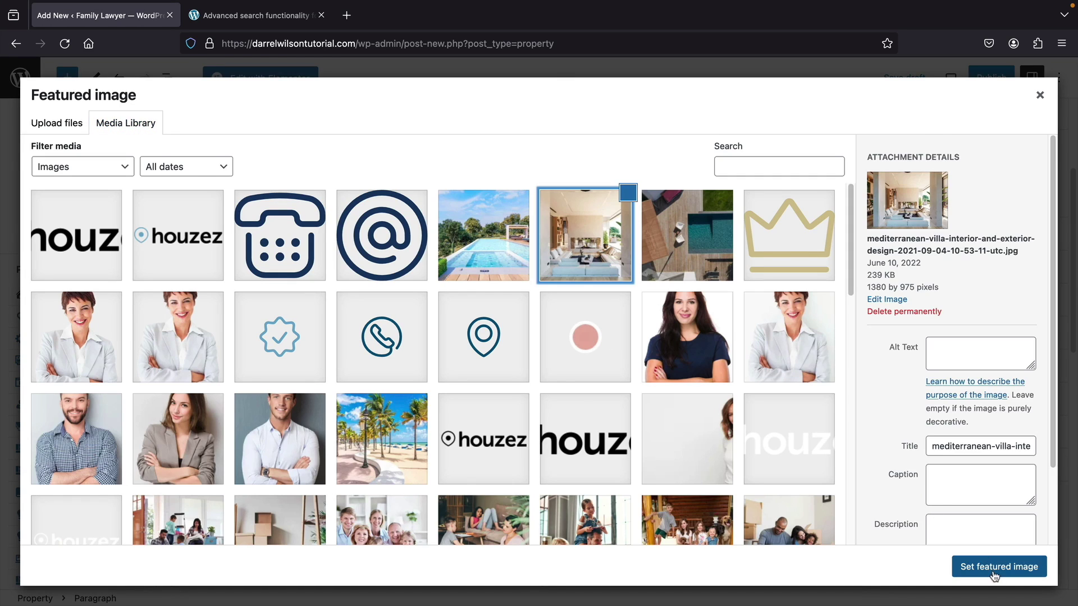
pyautogui.click(998, 567)
pyautogui.click(284, 216)
pyautogui.press('BackSpace')
# Browse the Map, Property Settings, Media and Virtual Tour sections; set Contact Information to agency.
pyautogui.scroll(-2, 284, 216)
pyautogui.click(75, 237)
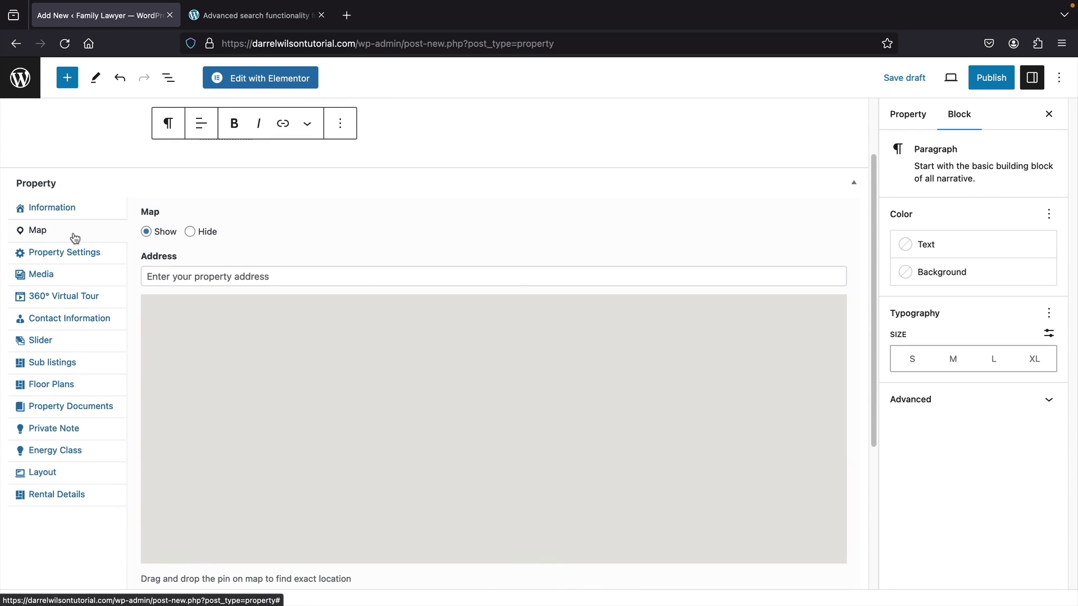
pyautogui.click(70, 255)
pyautogui.click(65, 281)
pyautogui.click(86, 303)
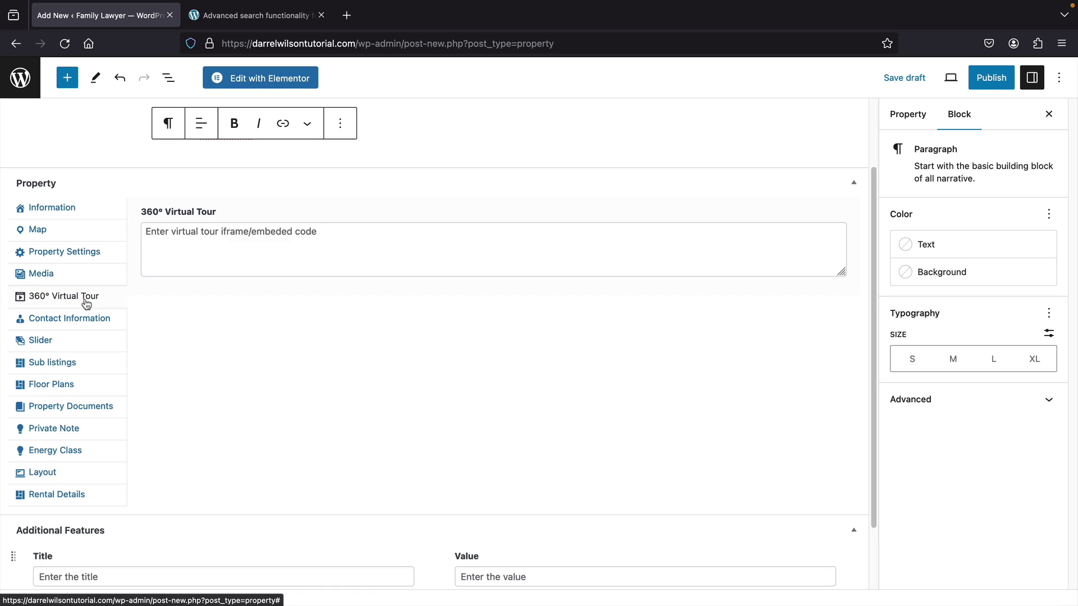
pyautogui.click(84, 319)
pyautogui.click(146, 252)
pyautogui.click(146, 271)
pyautogui.click(146, 252)
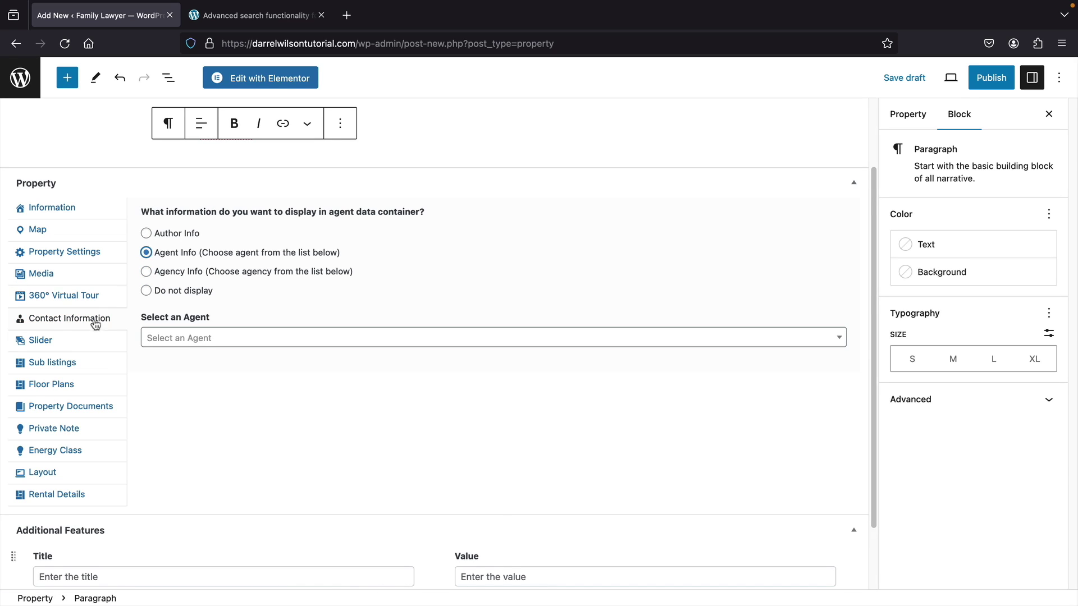
# Look through the Sub listings, Floor Plans, Property Documents, Energy Class and Layout sections.
pyautogui.click(73, 362)
pyautogui.click(74, 384)
pyautogui.click(73, 405)
pyautogui.click(70, 449)
pyautogui.click(61, 472)
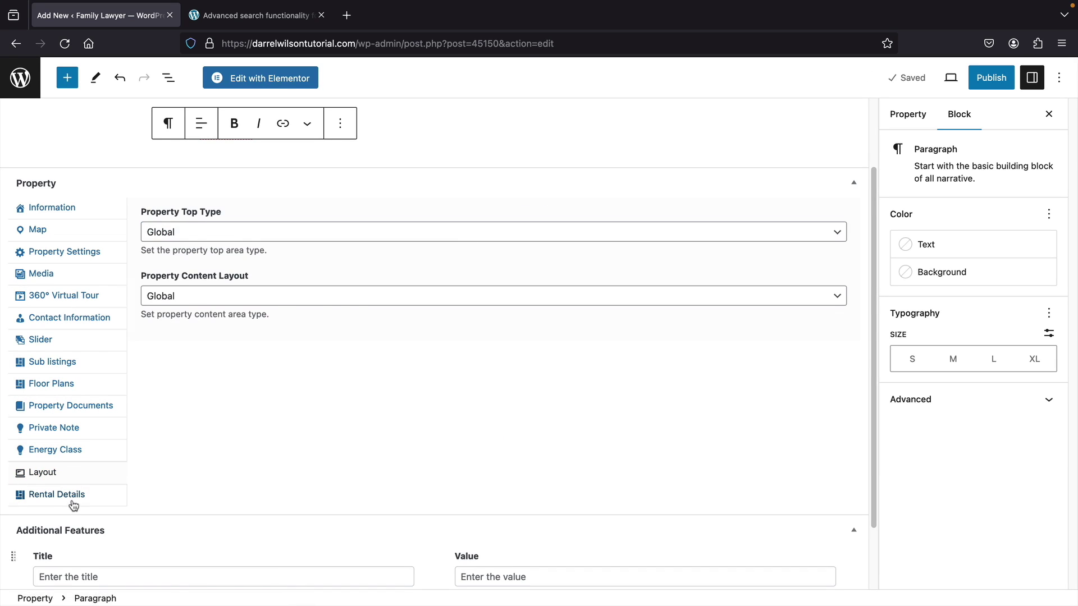
pyautogui.click(56, 449)
# Add the 'Credit Score Requirement' additional feature with value 680 and publish.
pyautogui.scroll(-2, 393, 364)
pyautogui.click(85, 499)
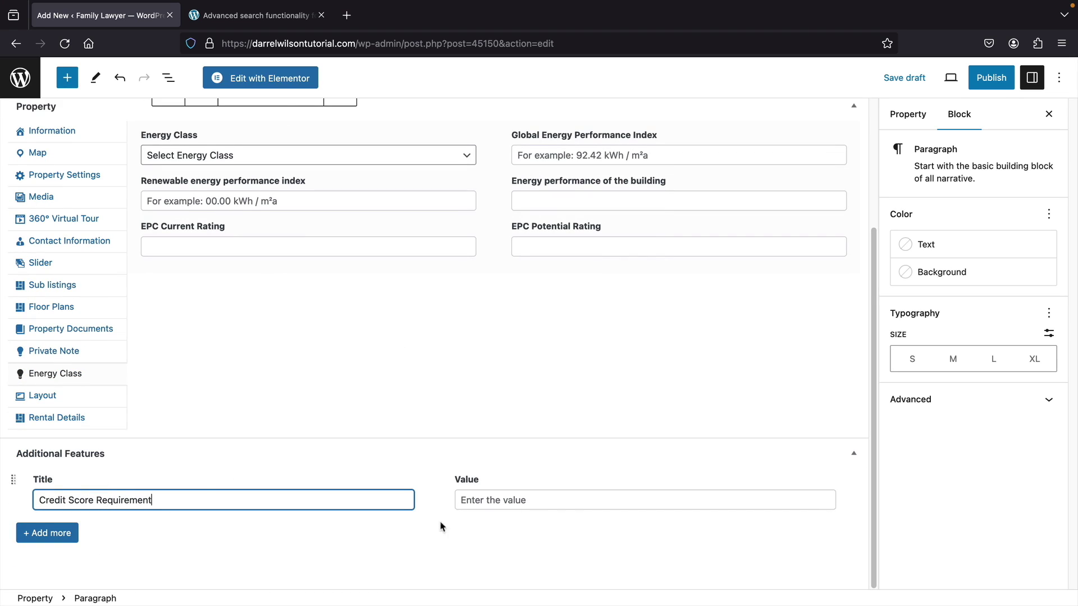
pyautogui.press('Tab')
pyautogui.write('680')
pyautogui.press('Tab')
pyautogui.press('Return')
pyautogui.scroll(-1, 857, 336)
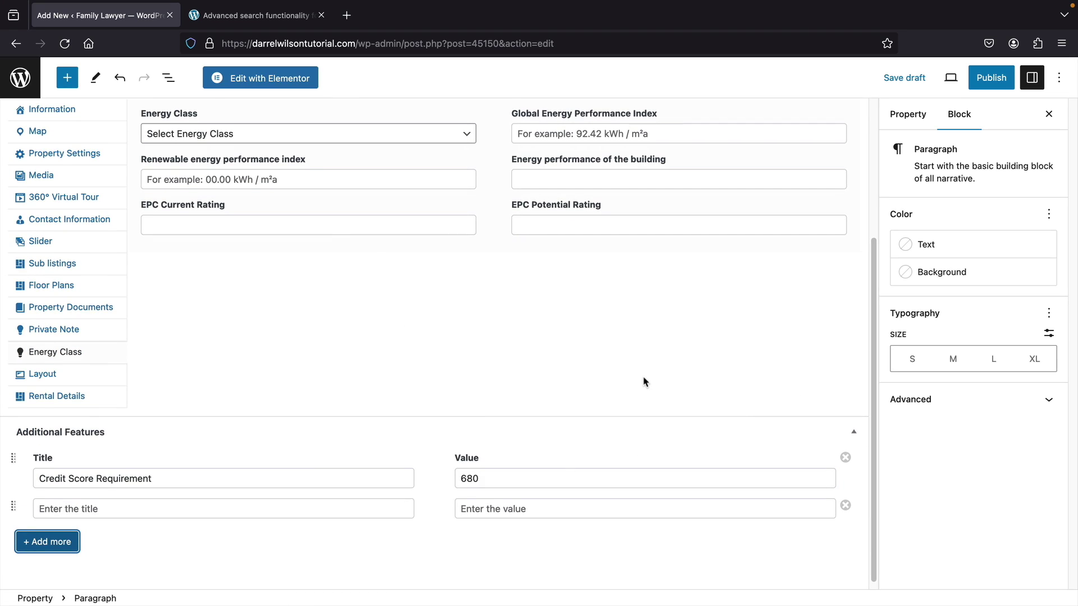
pyautogui.click(993, 80)
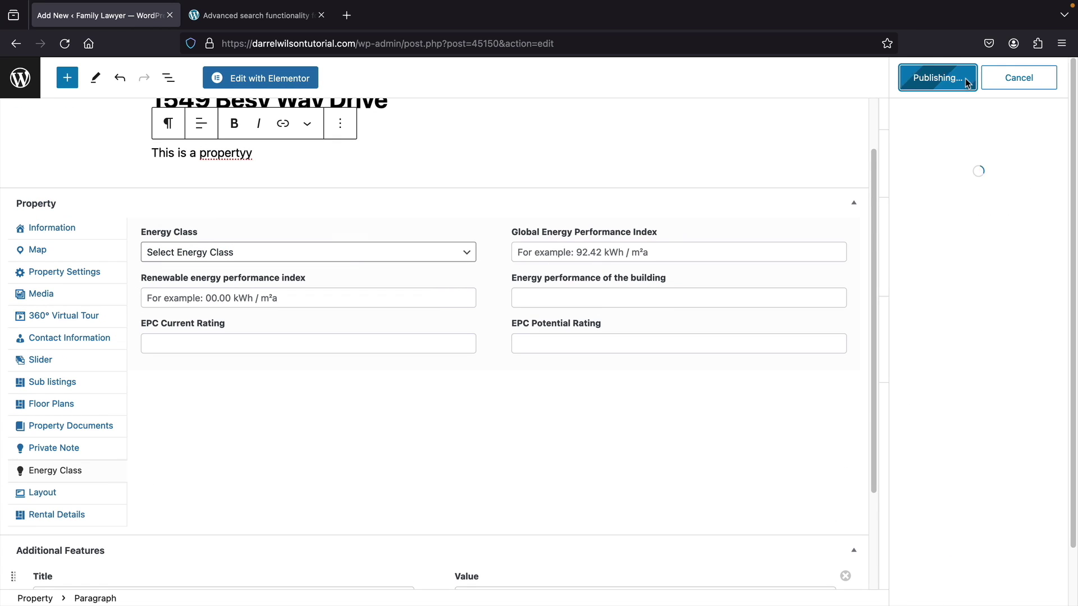
pyautogui.click(168, 567)
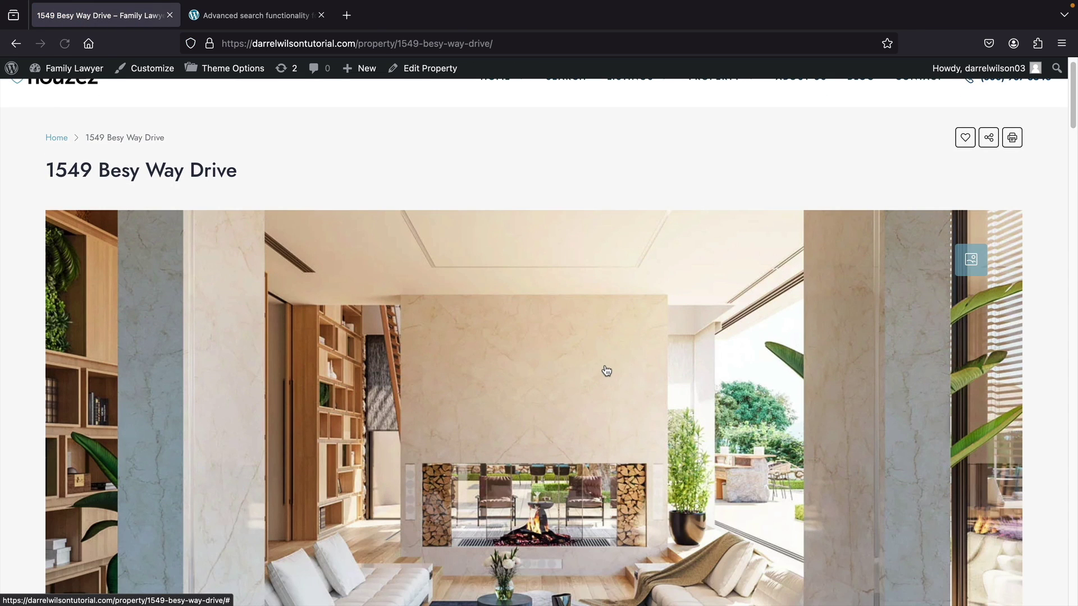
pyautogui.scroll(-15, 606, 369)
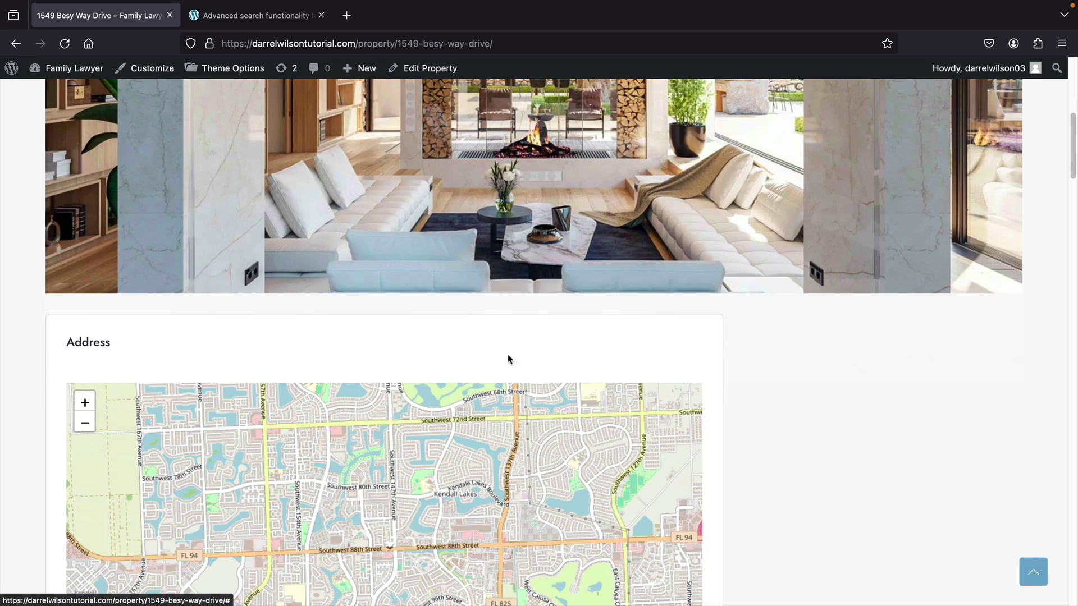
pyautogui.scroll(-8, 383, 420)
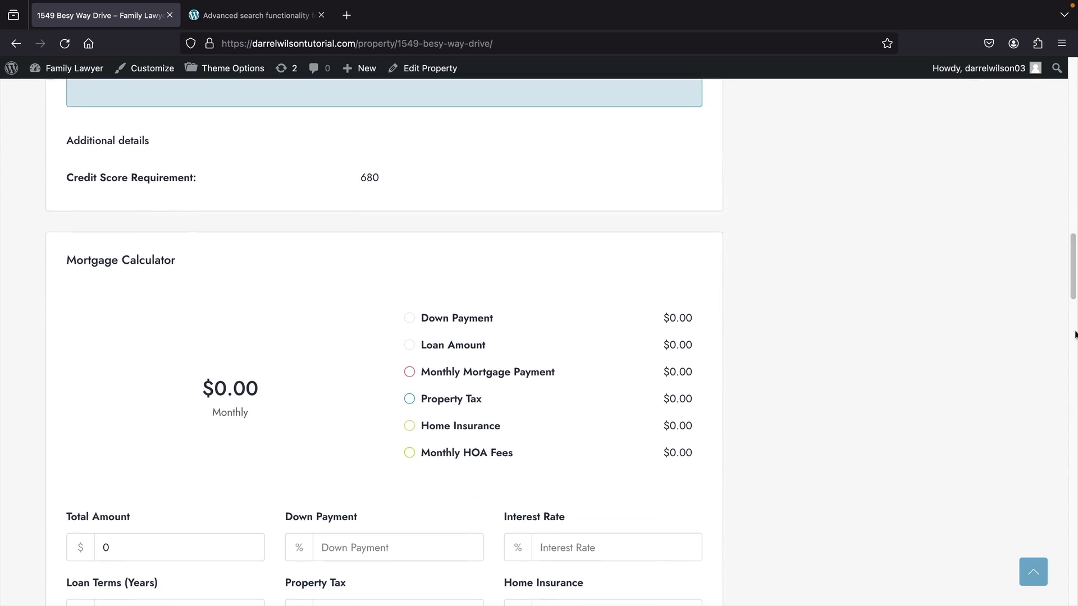
# Back on the Insight dashboard, view Properties, Favorites, then the five-order Invoices list.
pyautogui.press('super+Left')
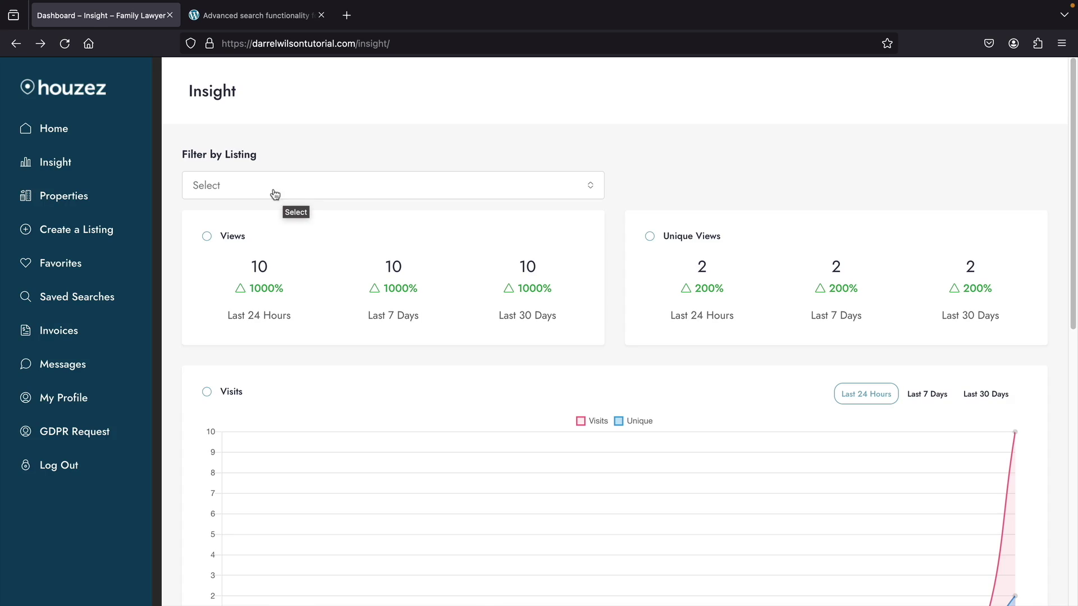
pyautogui.click(74, 203)
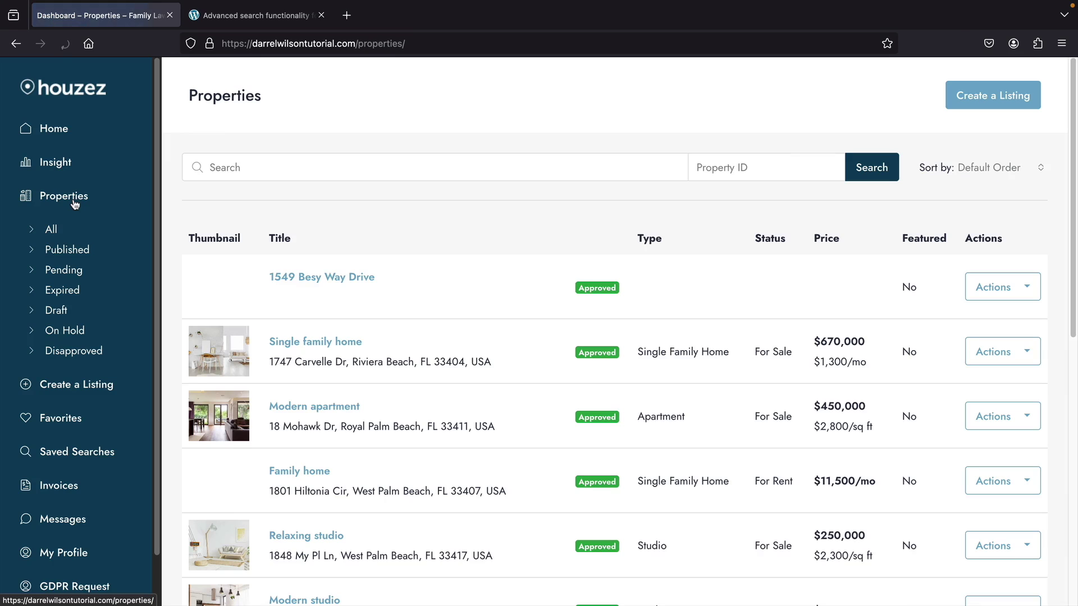
pyautogui.click(77, 422)
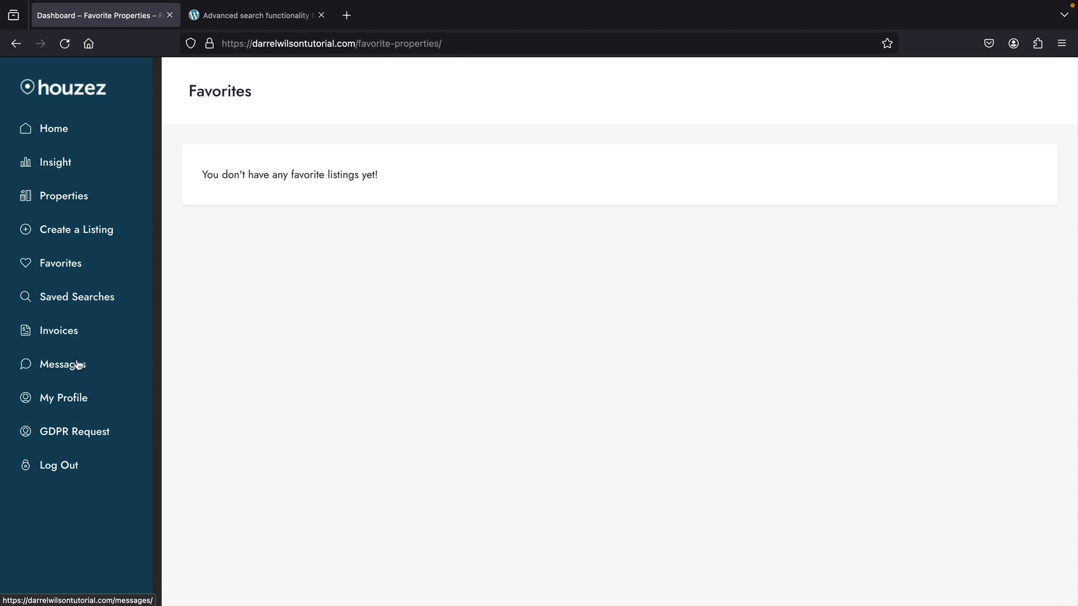
pyautogui.click(72, 334)
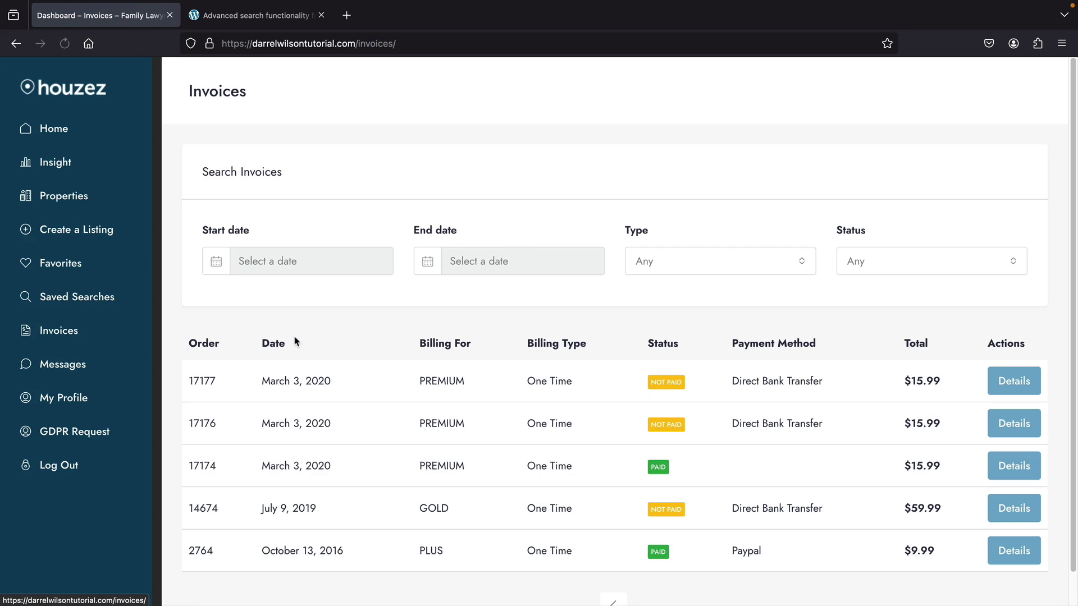
pyautogui.scroll(-1, 432, 399)
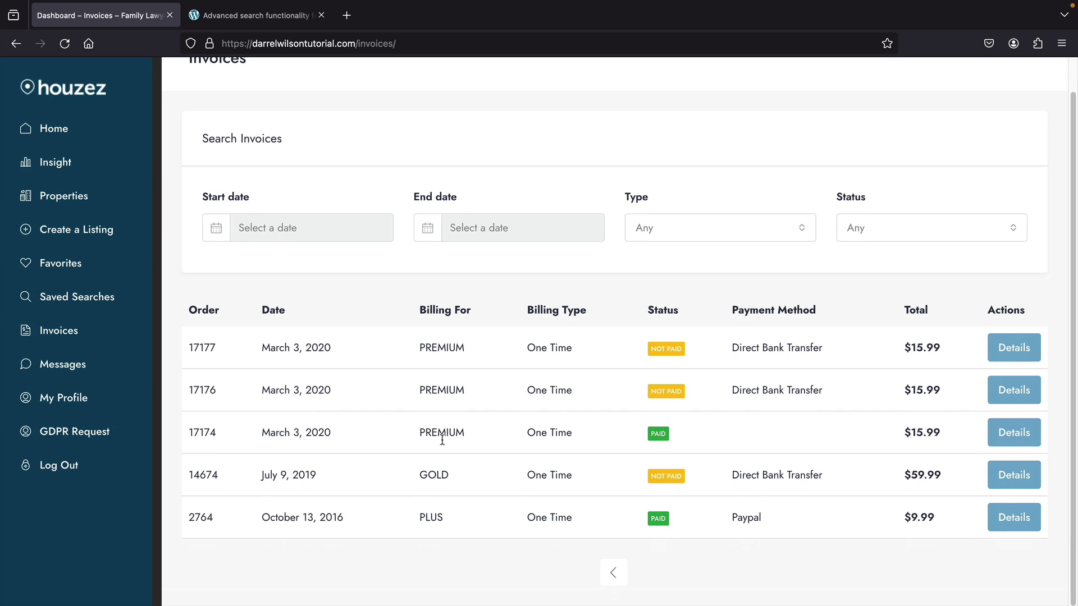
pyautogui.scroll(1, 297, 382)
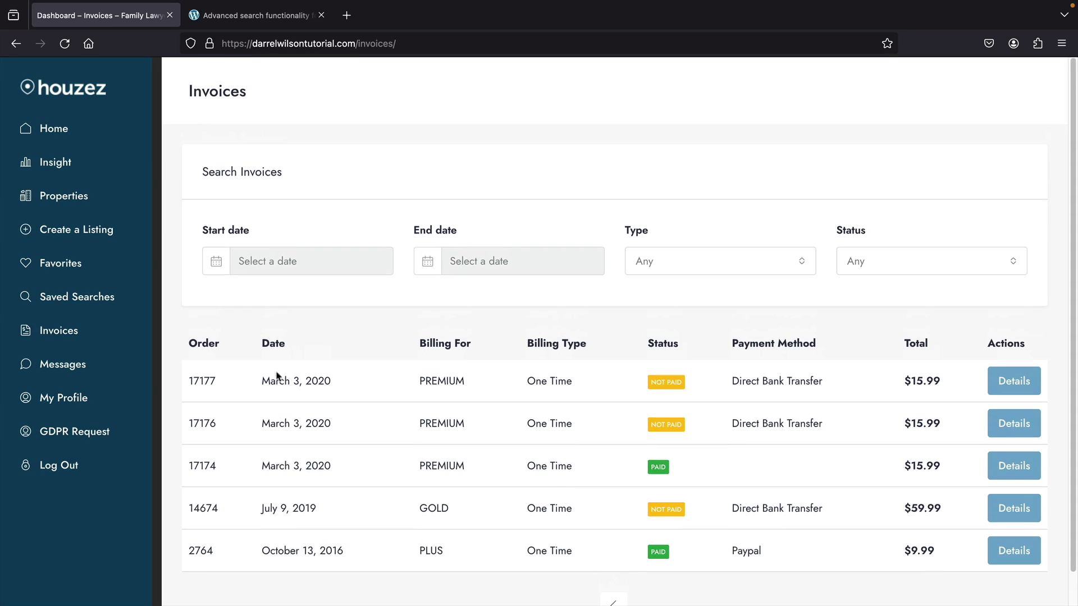
# Open VIEW STATS for Single family home from its Actions menu, then return to Properties.
pyautogui.hotkey('alt', 'Left')
pyautogui.click(1007, 354)
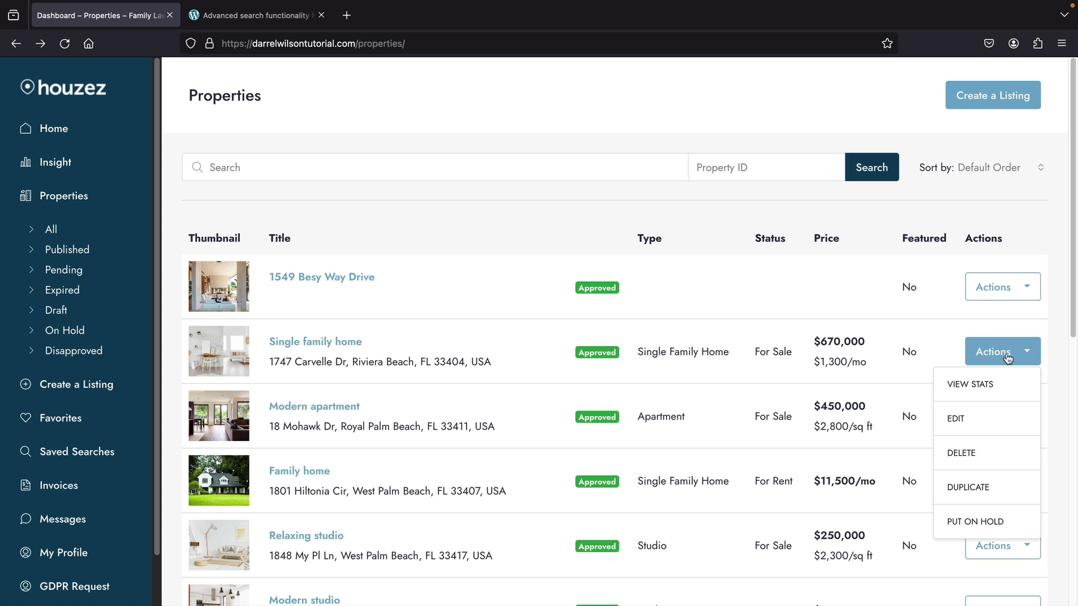
pyautogui.click(971, 386)
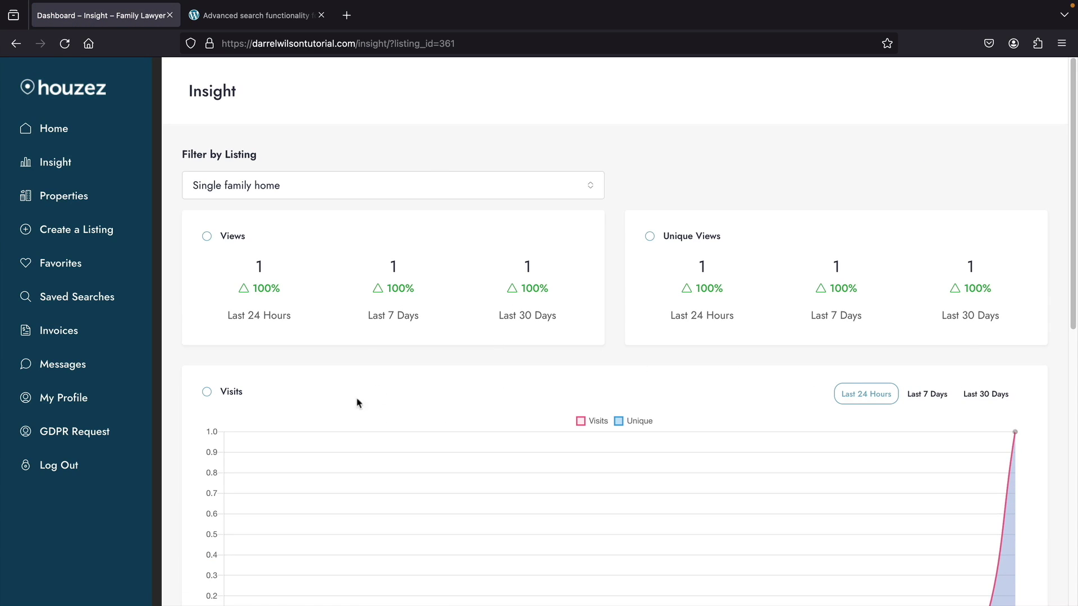
pyautogui.scroll(-2, 520, 460)
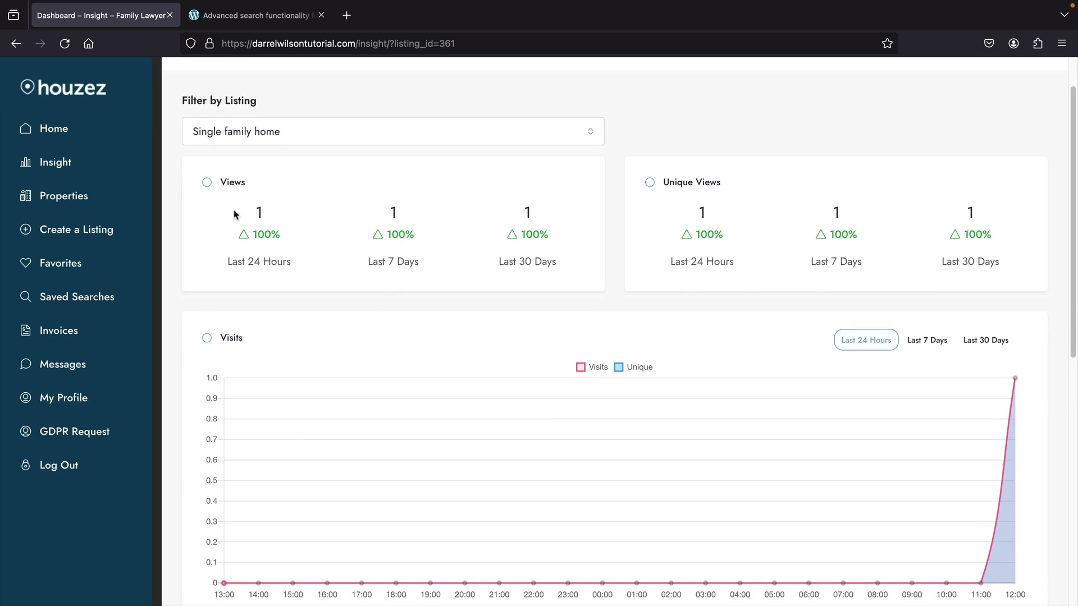
pyautogui.scroll(-2, 704, 253)
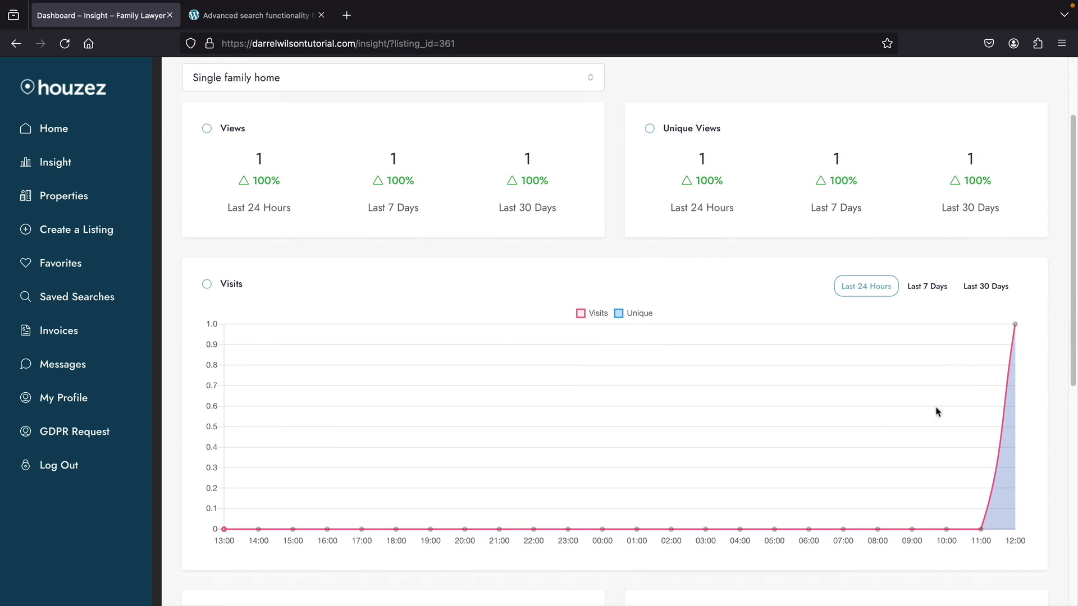
pyautogui.moveTo(1014, 327)
pyautogui.scroll(4, 519, 410)
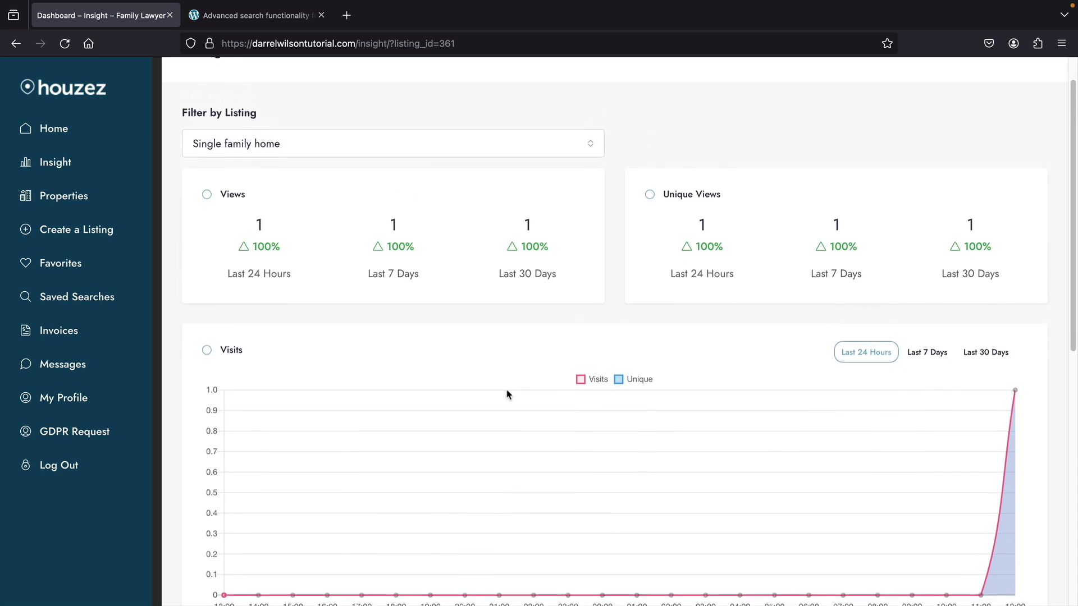
pyautogui.click(82, 198)
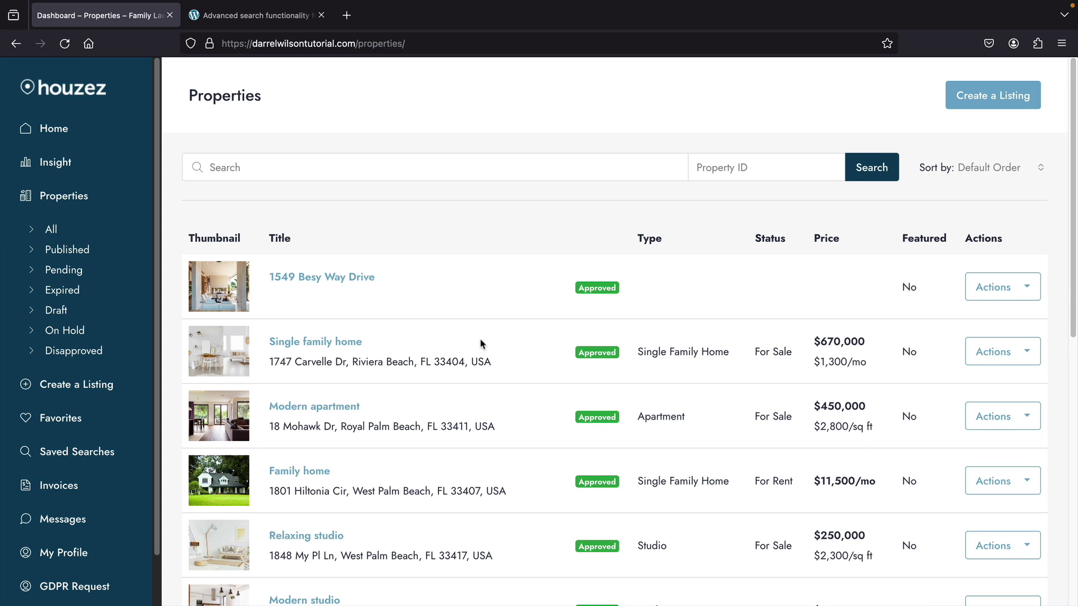
# Scroll the listings and open the 'New apartment nice view' rental listing.
pyautogui.scroll(-6, 480, 344)
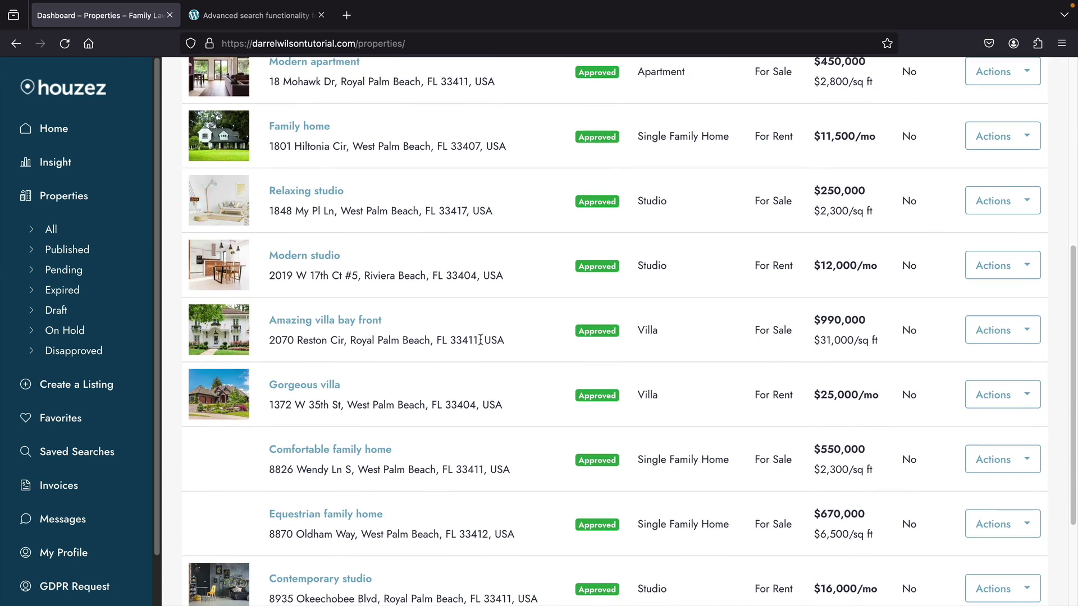
pyautogui.scroll(-2, 480, 339)
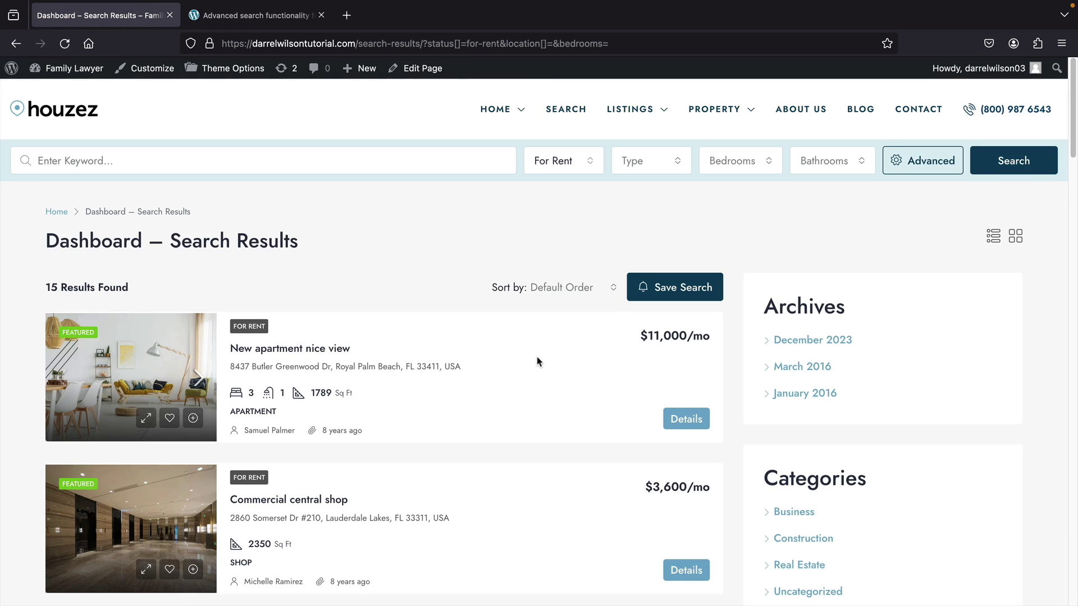
pyautogui.click(273, 349)
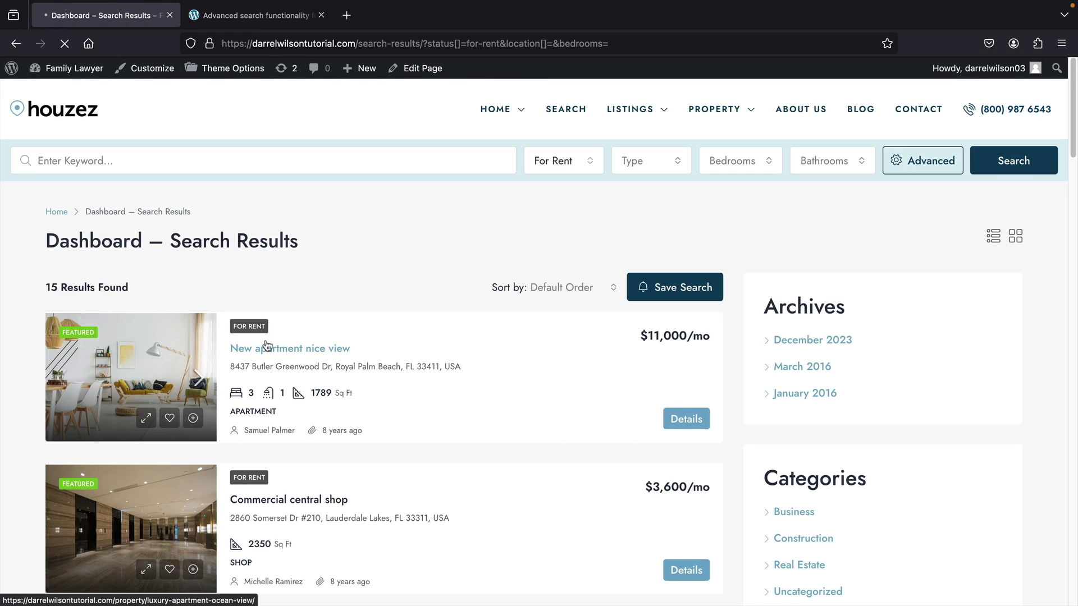